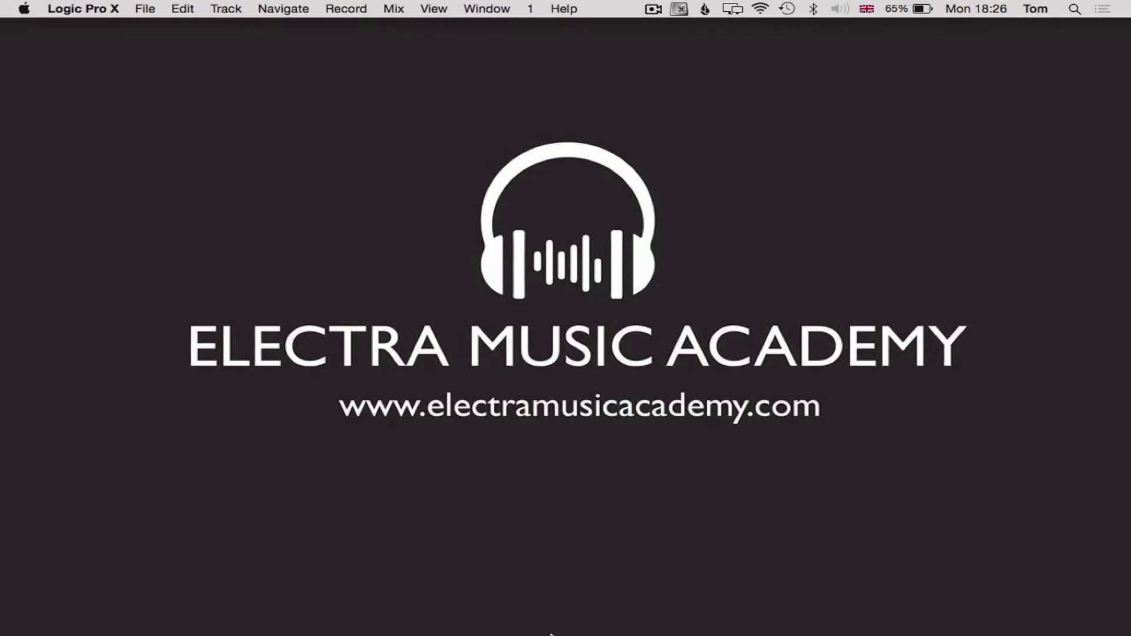
# Restore the Bassline Sidechain project and play the full arrangement once.
pyautogui.click(756, 620)
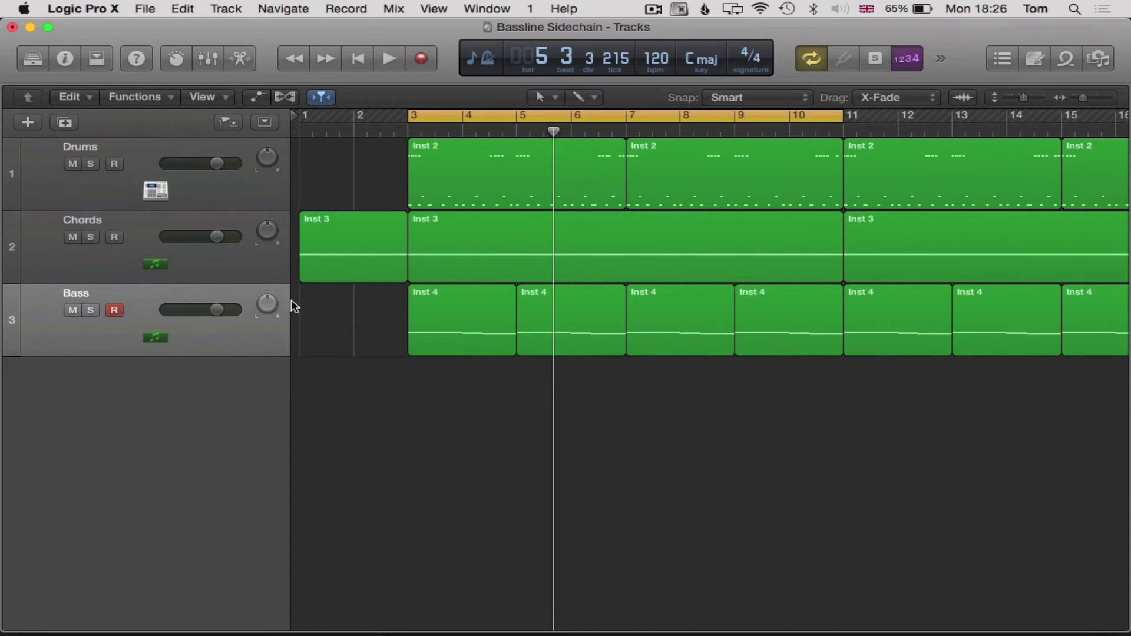
pyautogui.press('space')
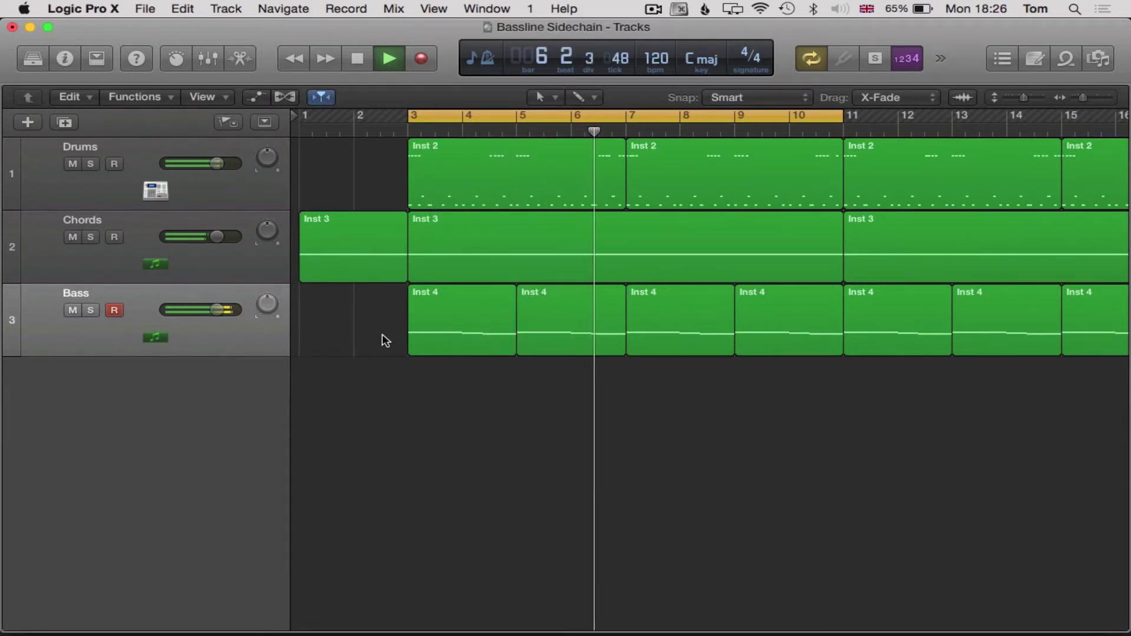
pyautogui.press('space')
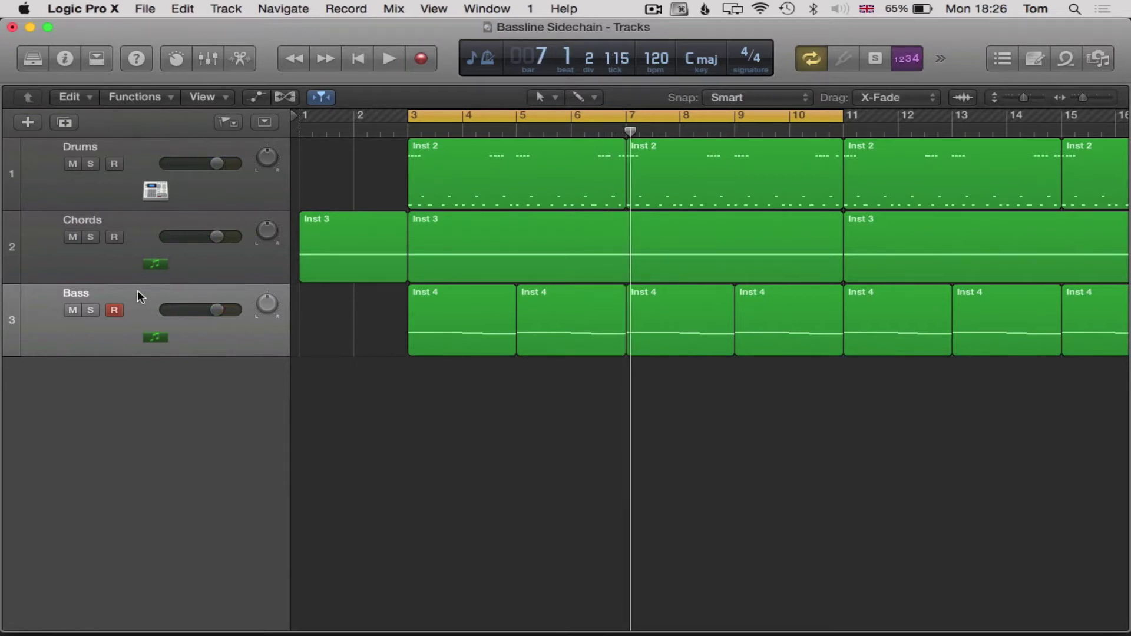
# Listen to the Bass track soloed, then unsolo it and show the Mixer.
pyautogui.click(90, 311)
pyautogui.press('space')
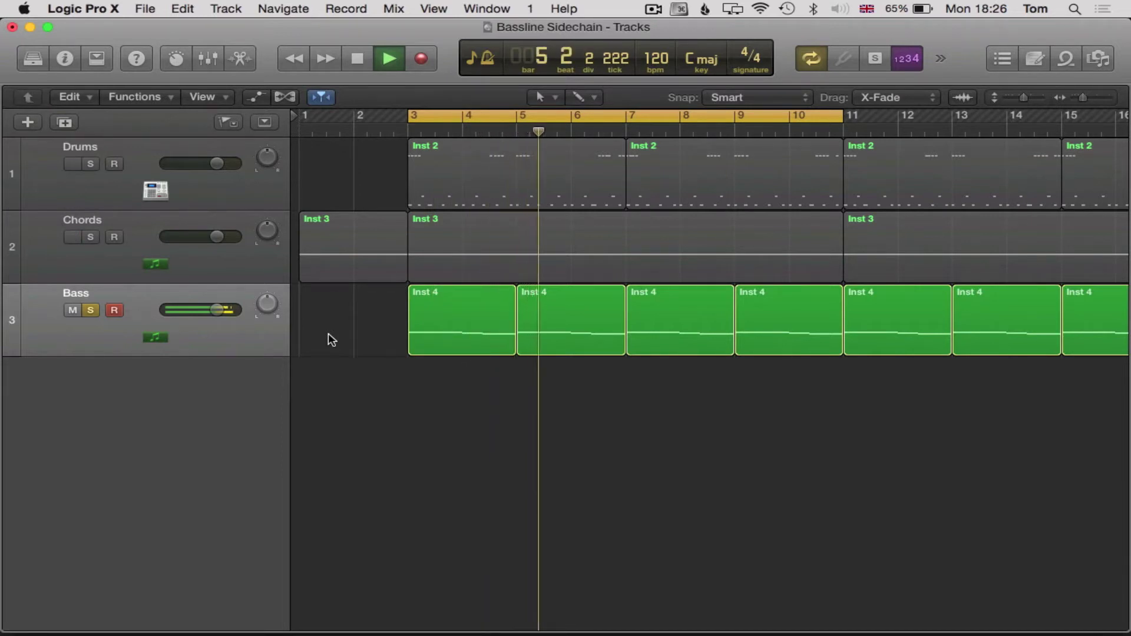
pyautogui.press('space')
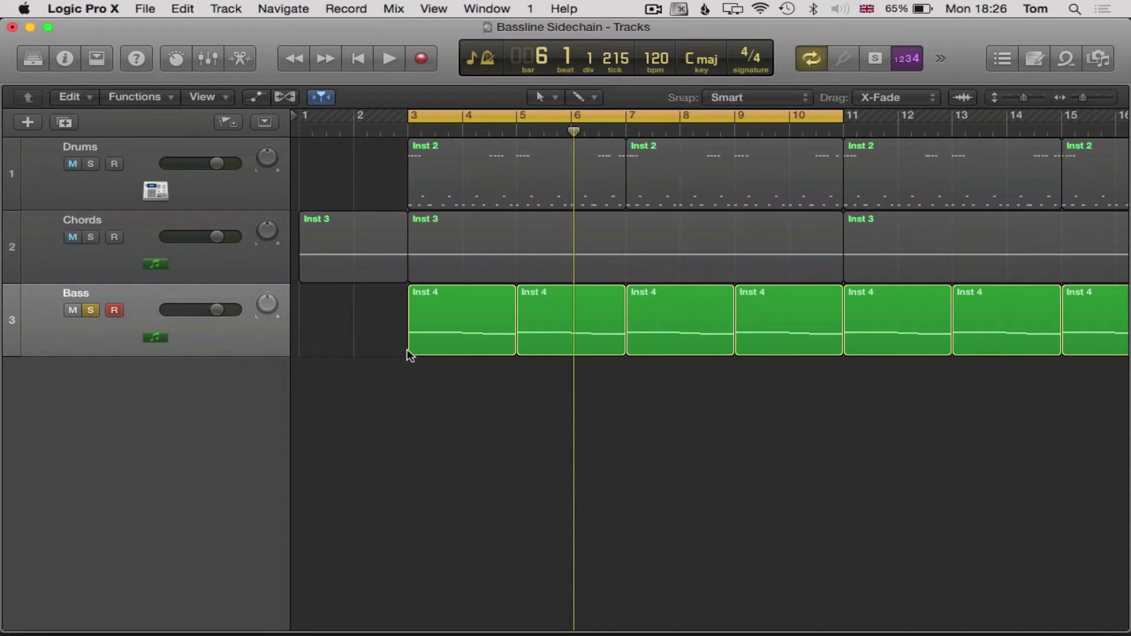
pyautogui.click(91, 310)
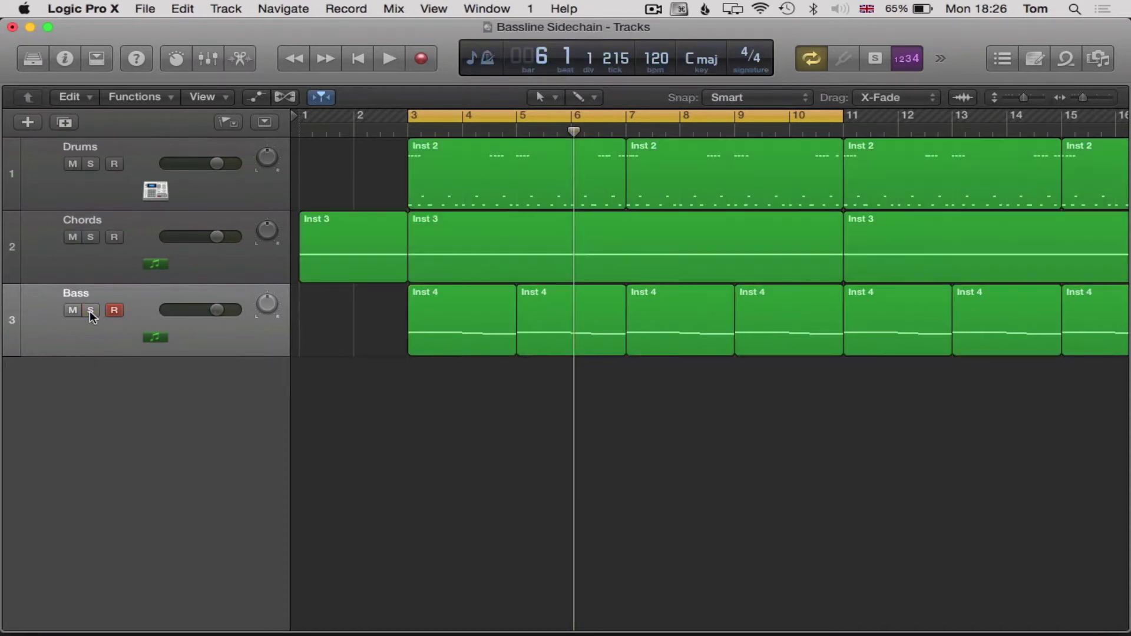
pyautogui.press('super+2')
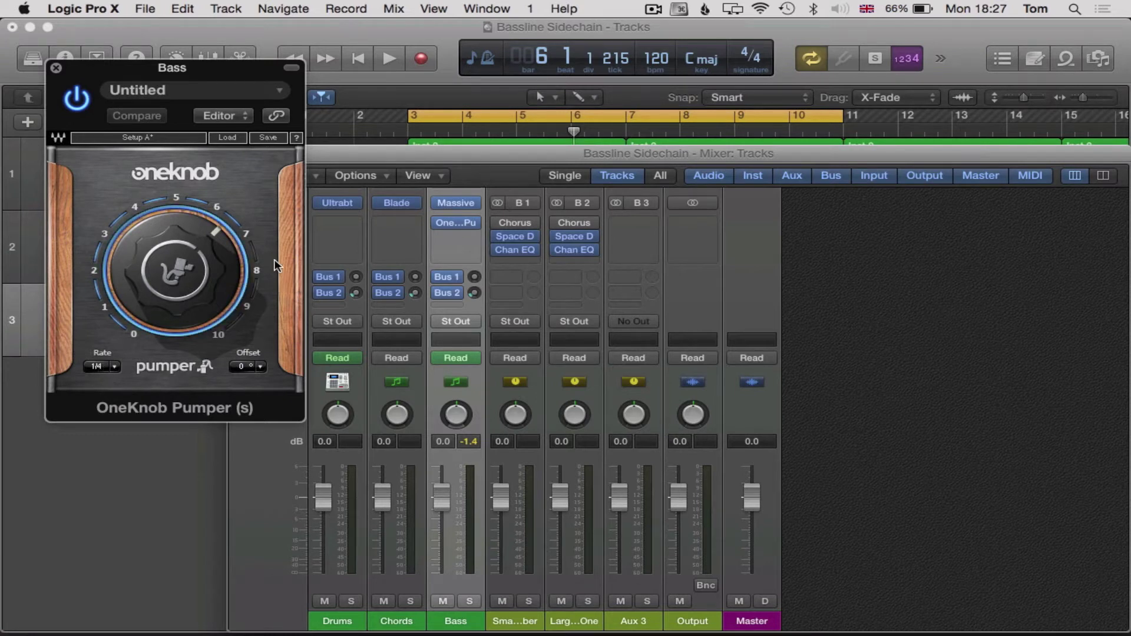
# Play the pumping bass in the mix, then solo the Bass channel and play it alone.
pyautogui.press('space')
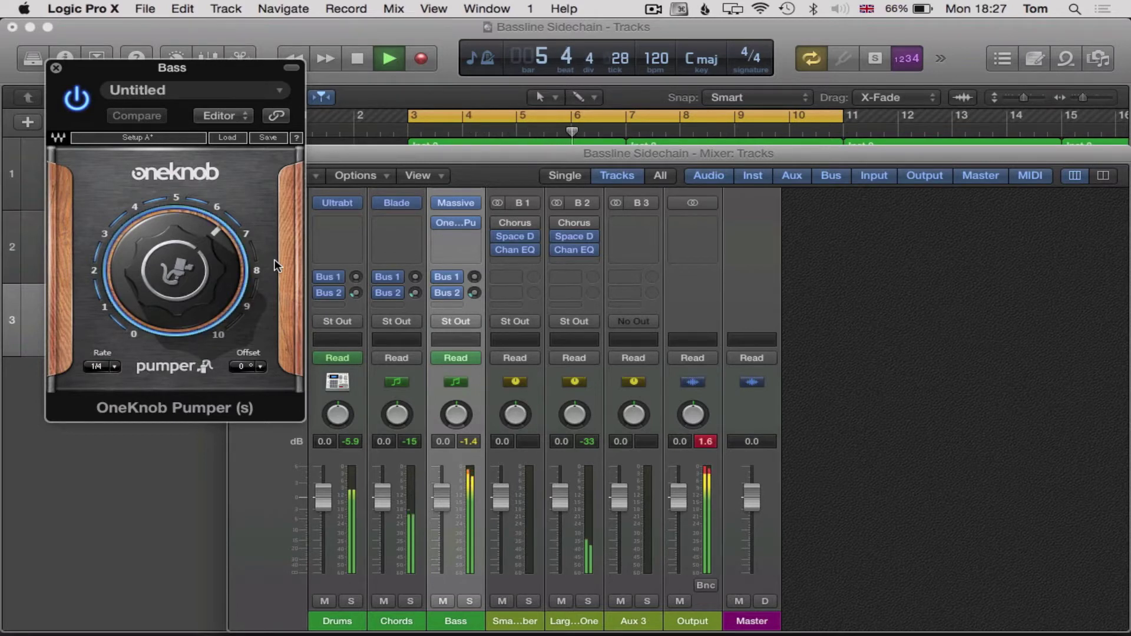
pyautogui.press('space')
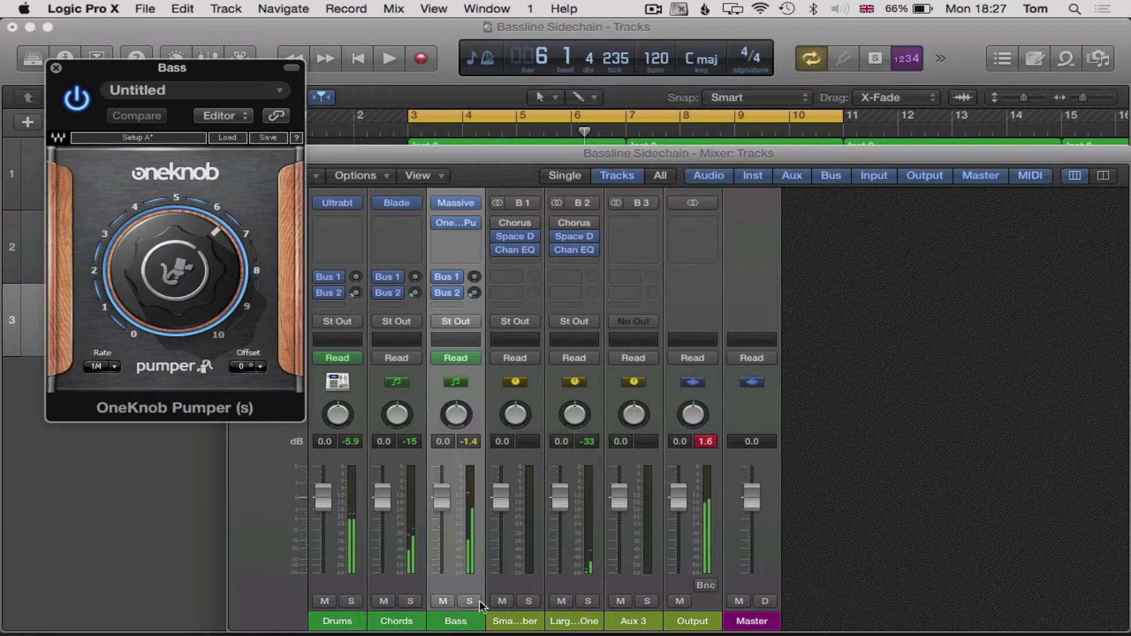
pyautogui.click(470, 601)
pyautogui.press('space')
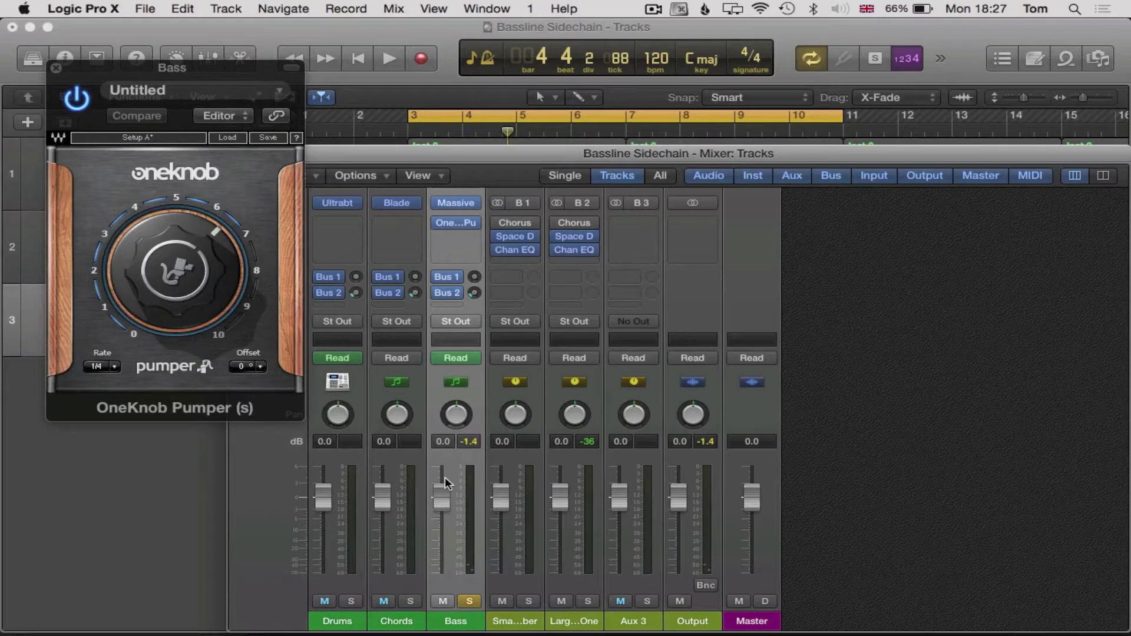
# Adjust the OneKnob Pumper amount by ear, resetting it and settling around 6.4.
pyautogui.moveTo(176, 309); pyautogui.dragTo(176, 288)
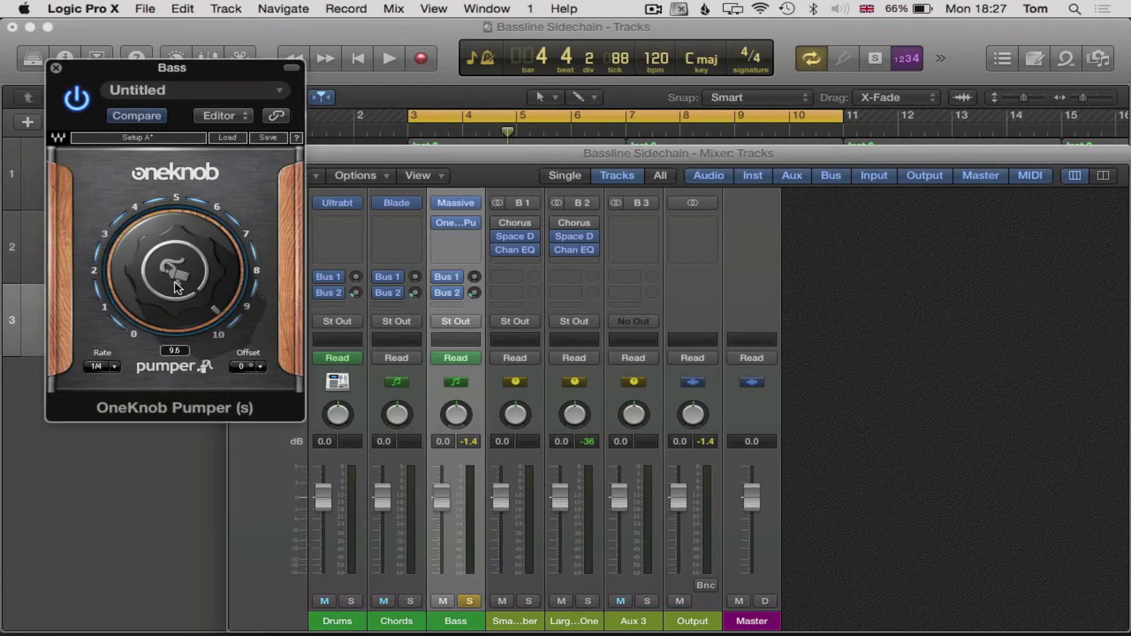
pyautogui.press('space')
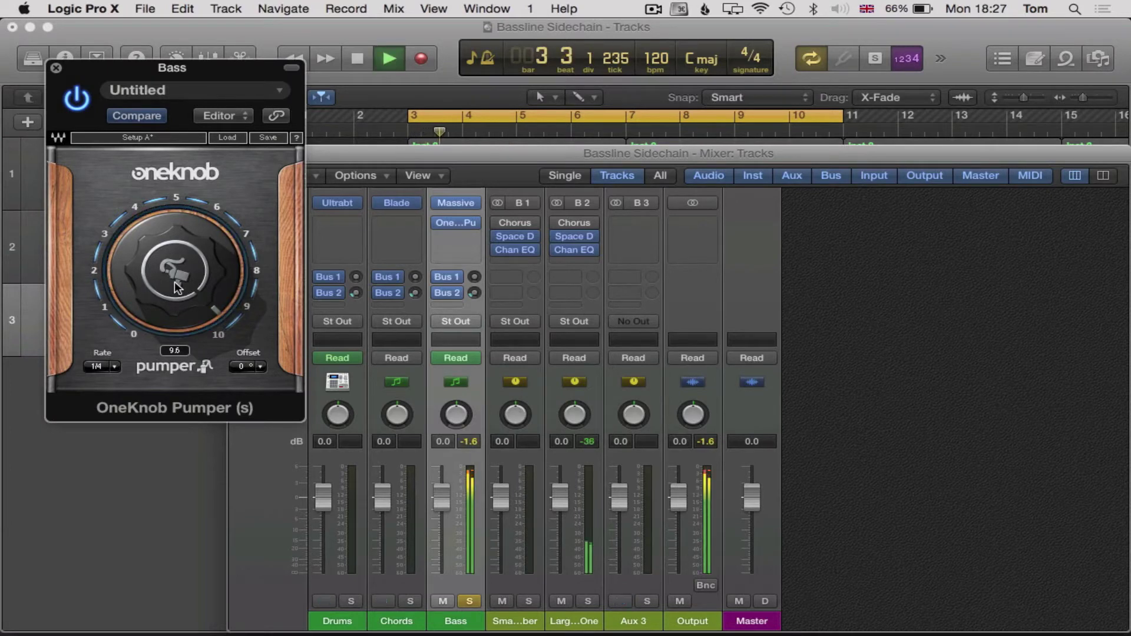
pyautogui.press('space')
pyautogui.keyDown('alt'); pyautogui.click(177, 288); pyautogui.keyUp('alt')
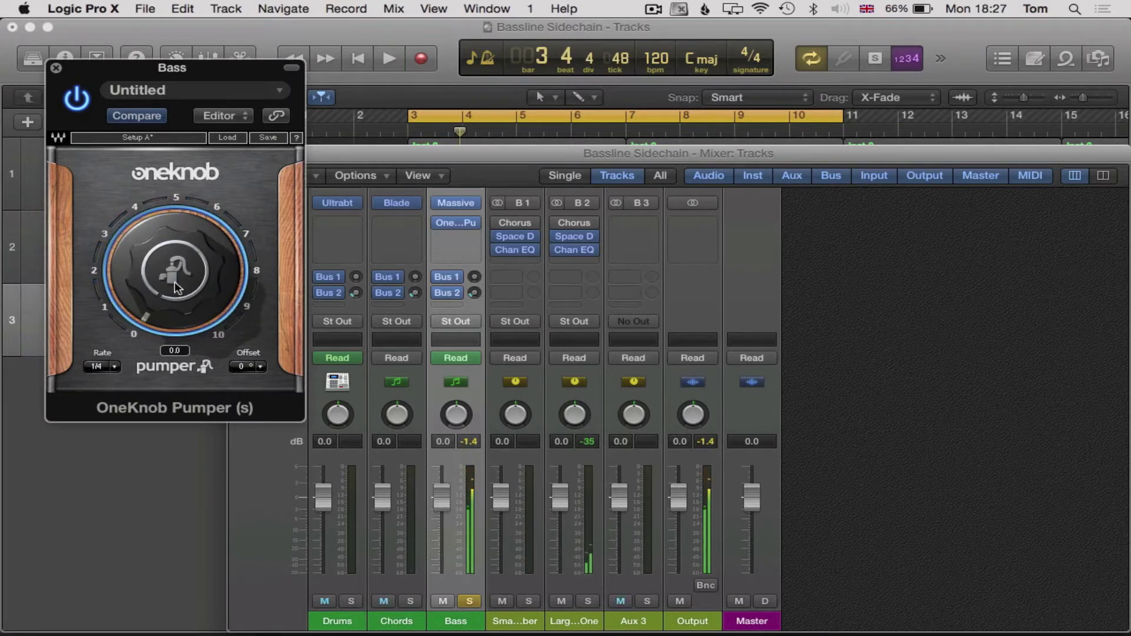
pyautogui.moveTo(175, 288); pyautogui.dragTo(175, 241)
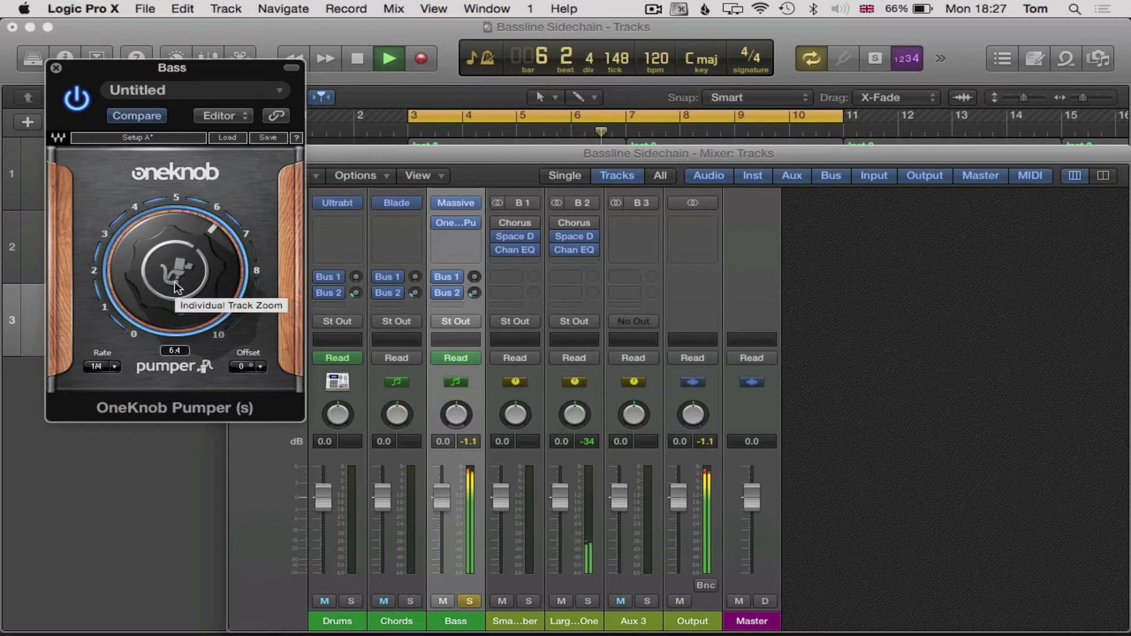
pyautogui.press('space')
# Close the plugin and Mixer, show automation, and set the Bass lane to OneKnob Pumper Rate.
pyautogui.click(56, 68)
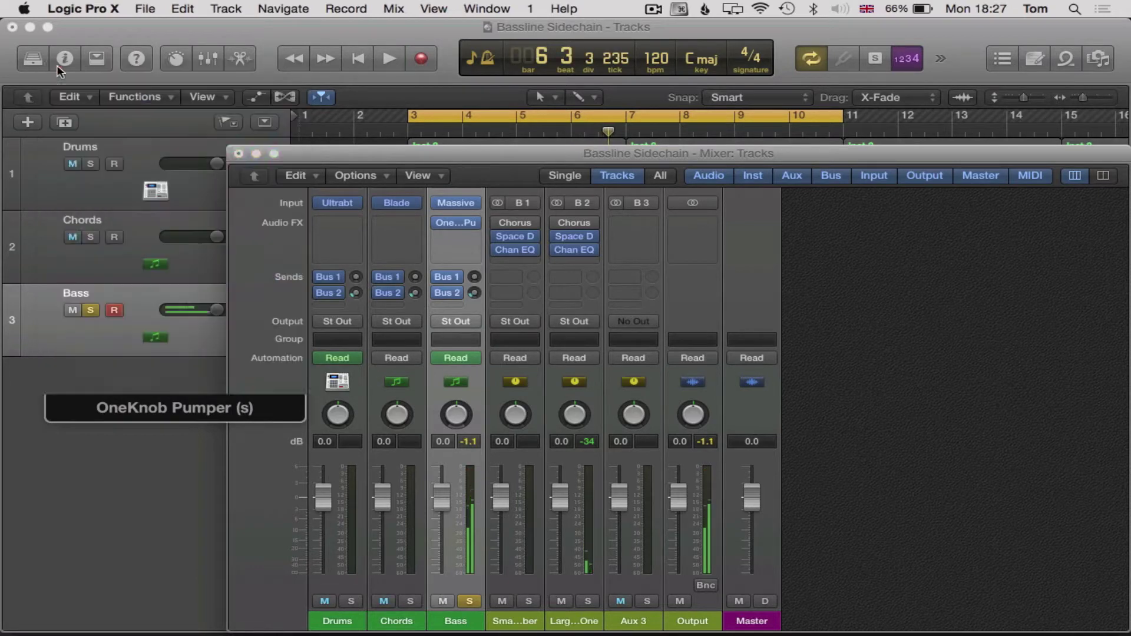
pyautogui.click(238, 154)
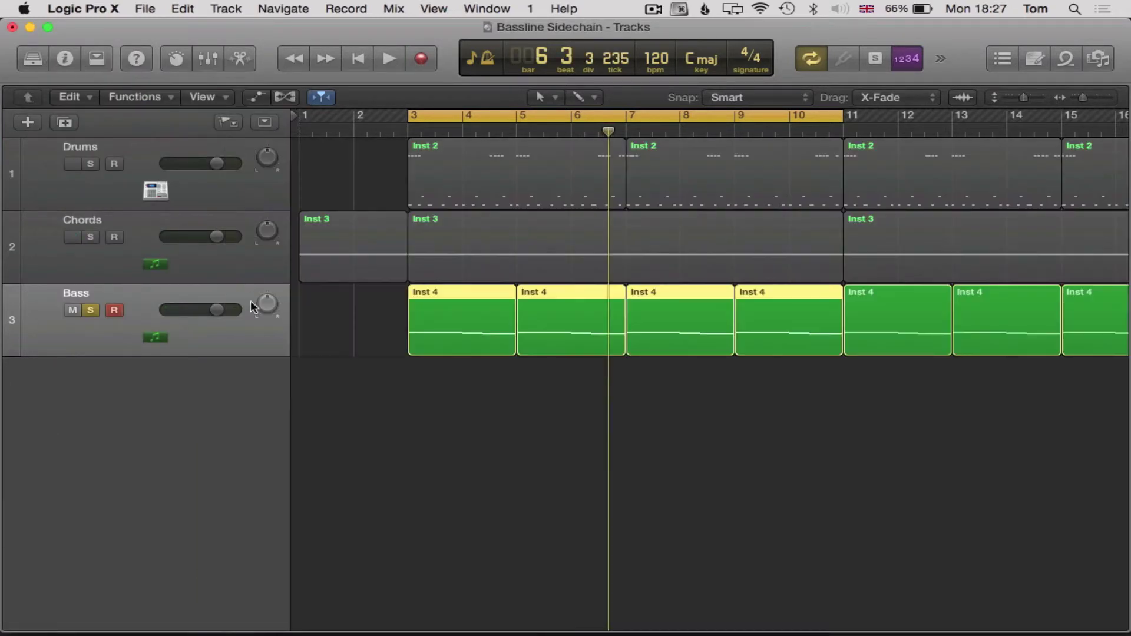
pyautogui.click(258, 98)
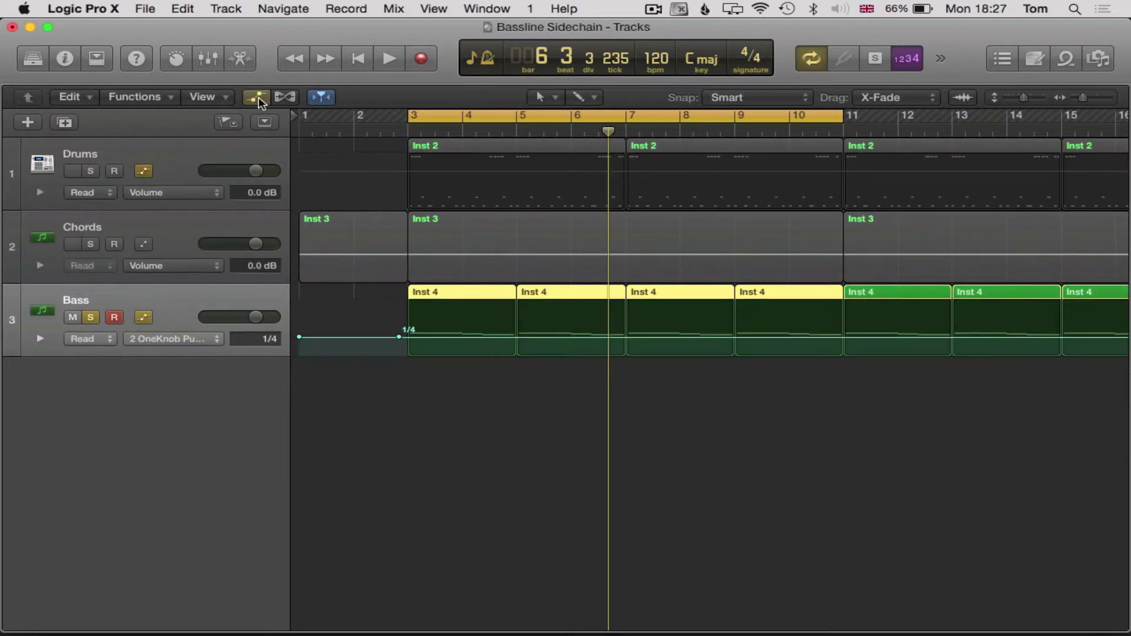
pyautogui.click(189, 340)
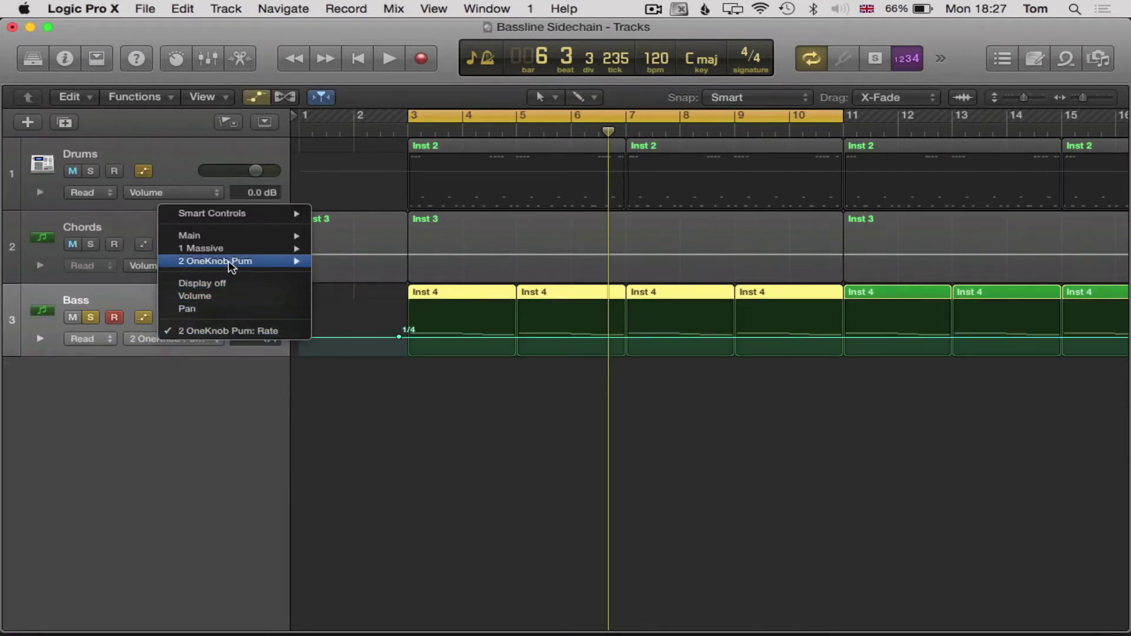
pyautogui.moveTo(302, 268)
pyautogui.click(344, 287)
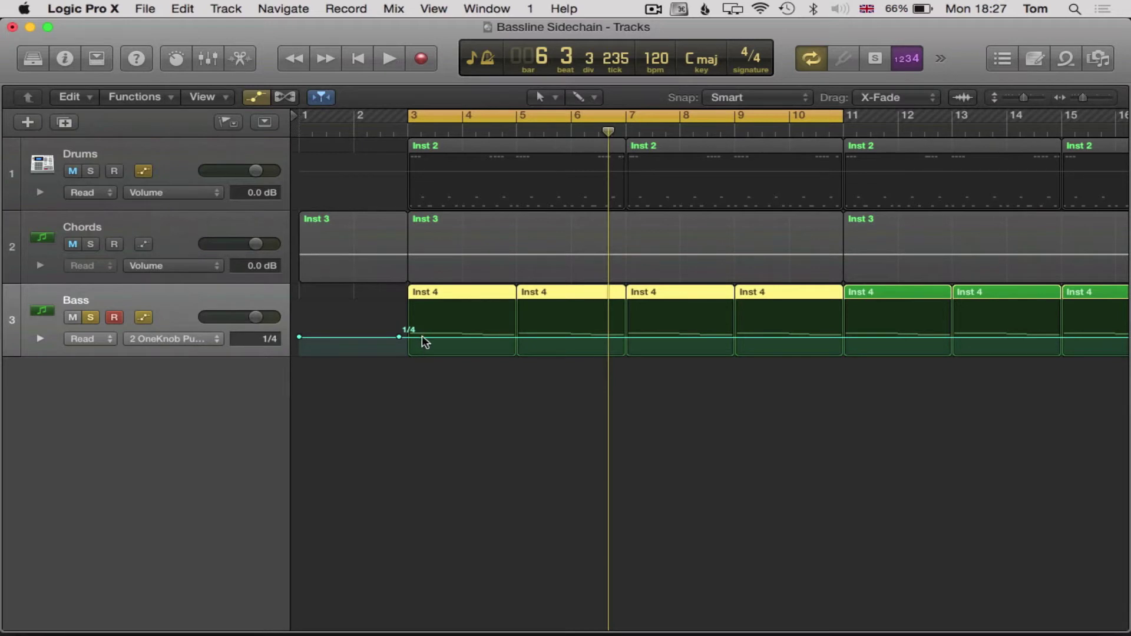
# Automate the Pumper rate from bar 3, auditioning 1/12 and then lowering it.
pyautogui.moveTo(422, 338); pyautogui.dragTo(419, 305)
pyautogui.press('space')
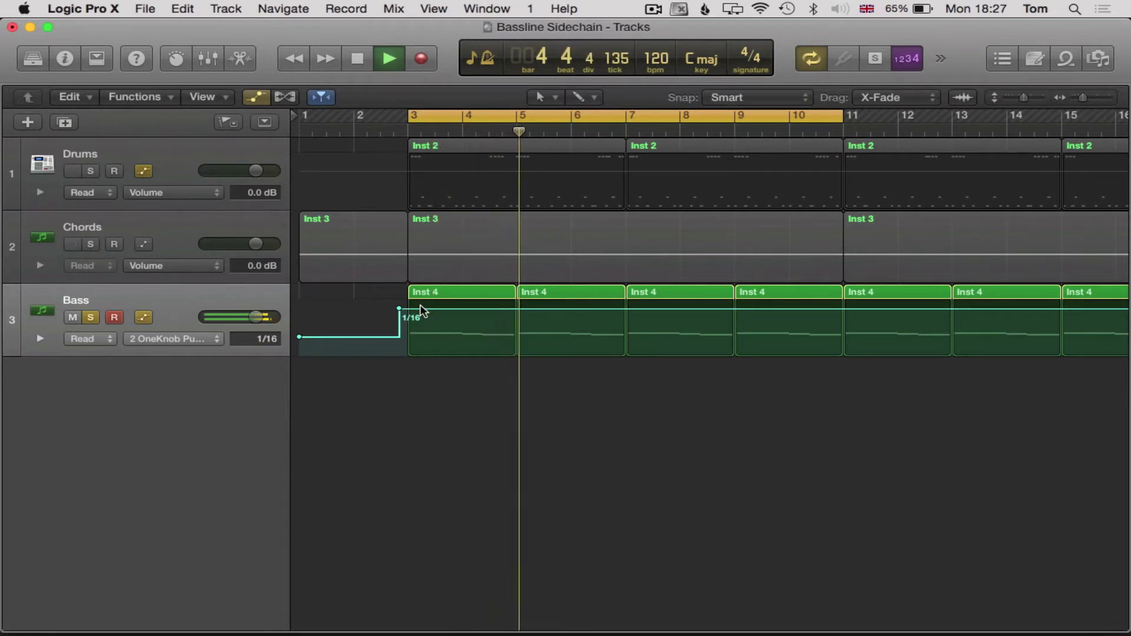
pyautogui.moveTo(422, 311); pyautogui.dragTo(422, 316)
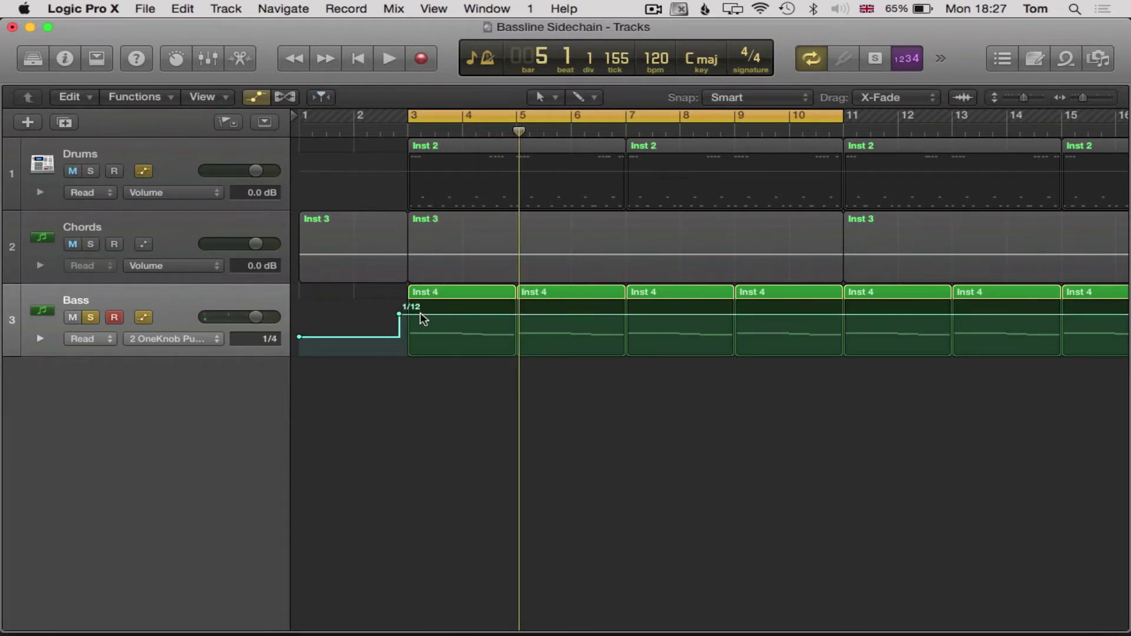
pyautogui.press('space')
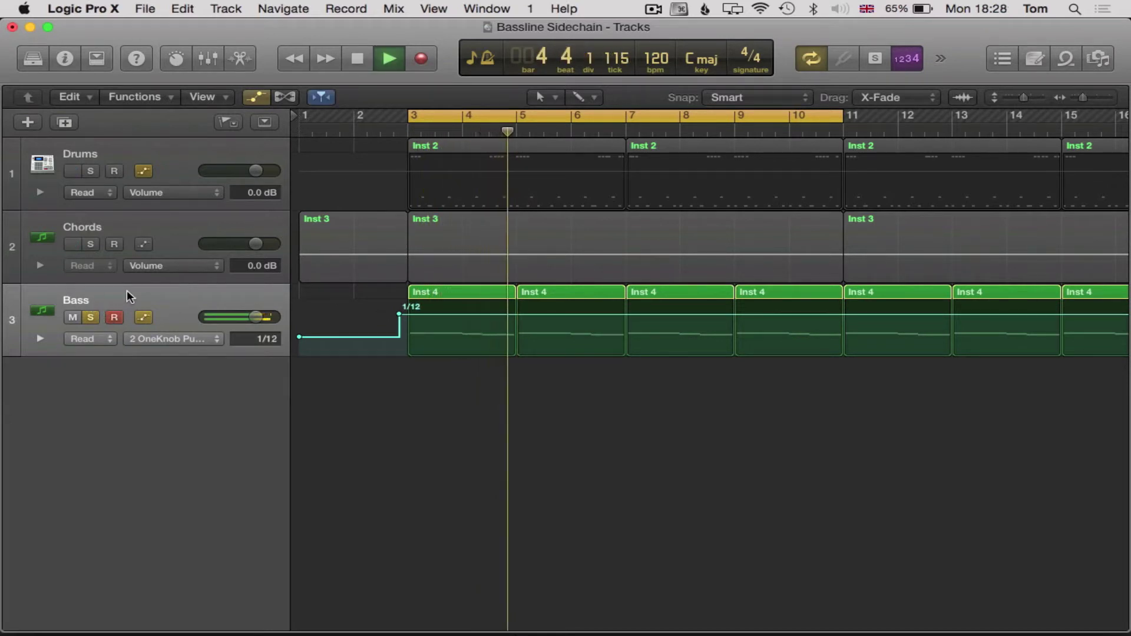
pyautogui.press('space')
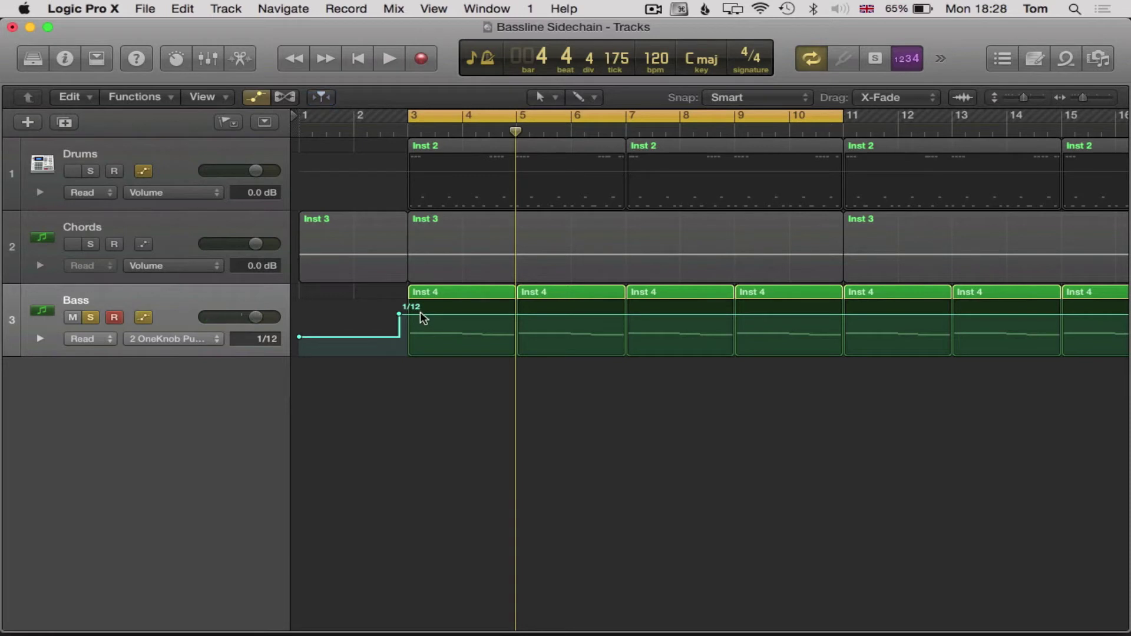
pyautogui.moveTo(420, 314); pyautogui.dragTo(425, 344)
# Unsolo Bass, play the full arrangement, and hide the automation lanes.
pyautogui.click(92, 317)
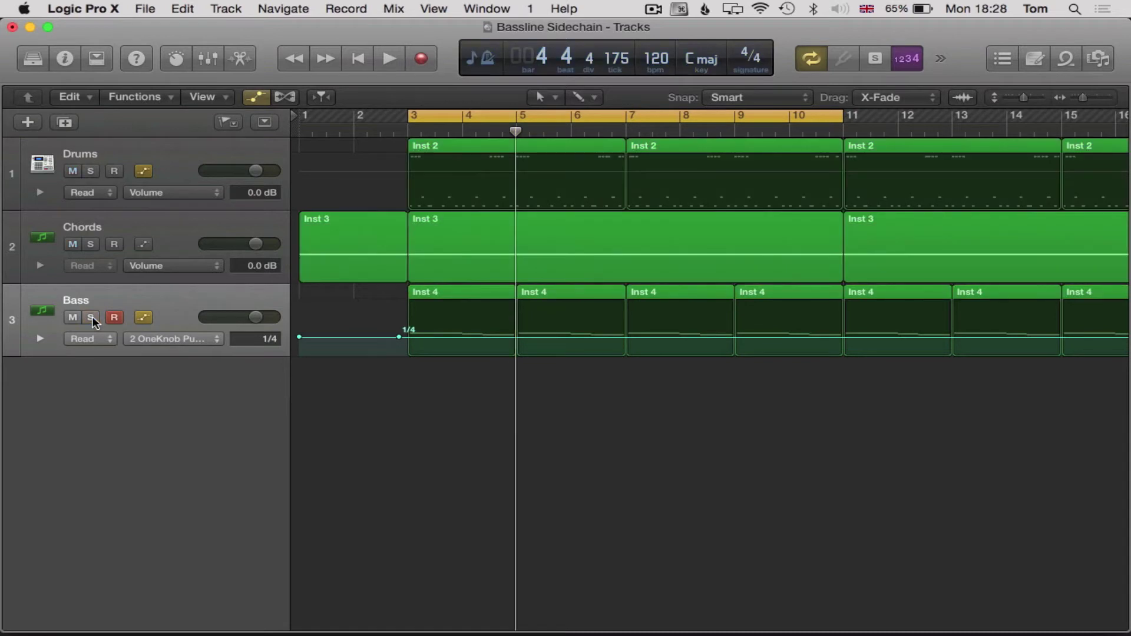
pyautogui.press('space')
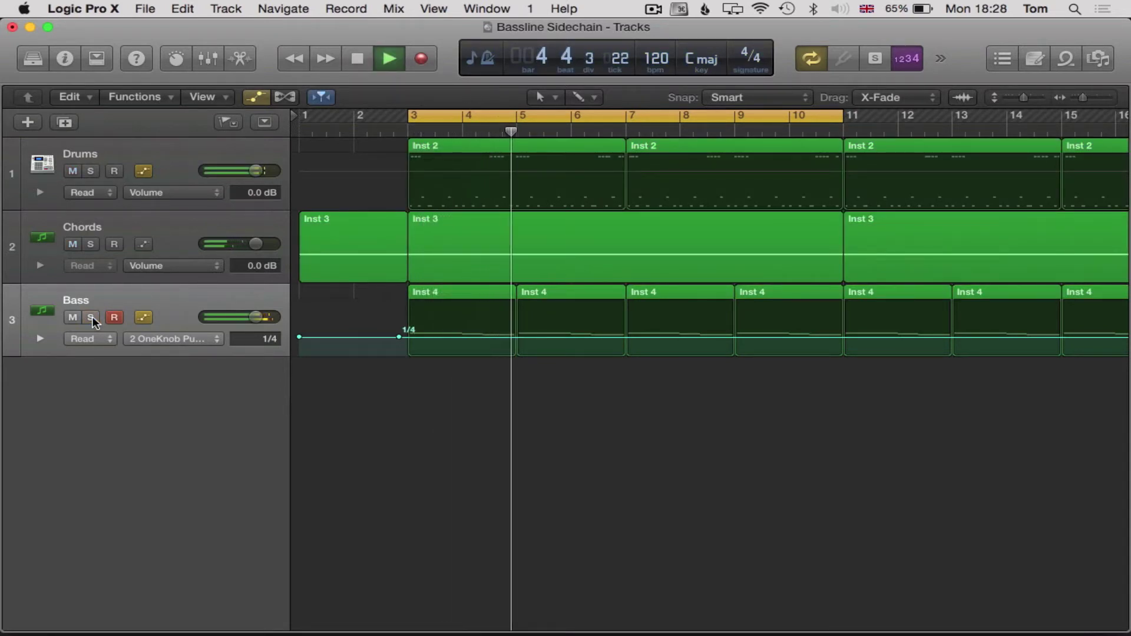
pyautogui.press('space')
pyautogui.click(256, 98)
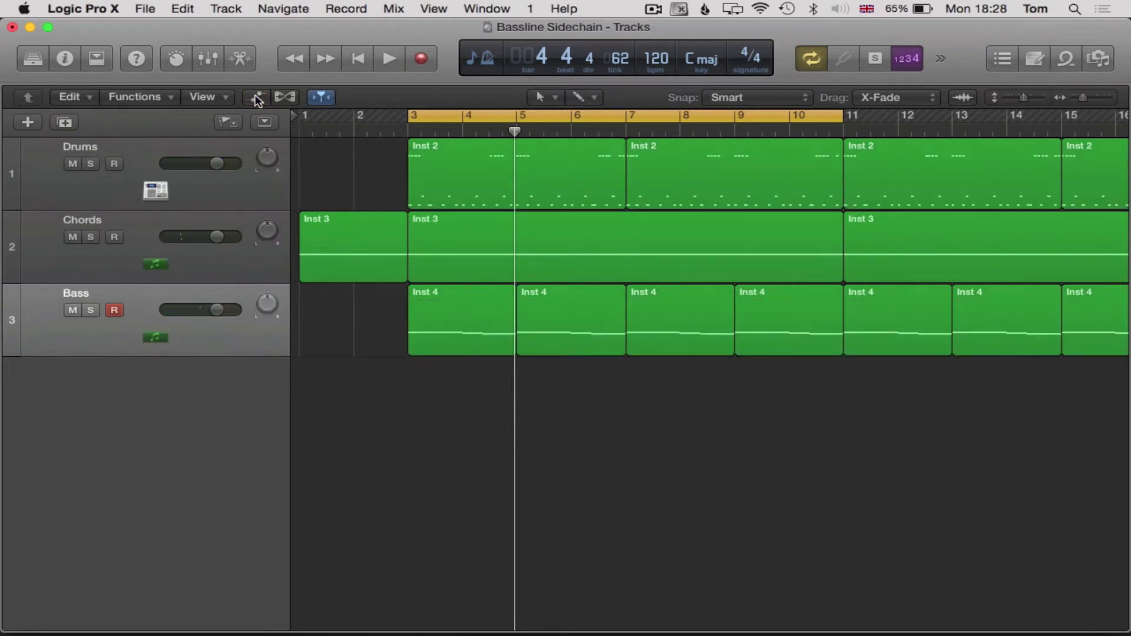
# Create a fourth Software Instrument track below Bass and hide the sound Library.
pyautogui.click(207, 59)
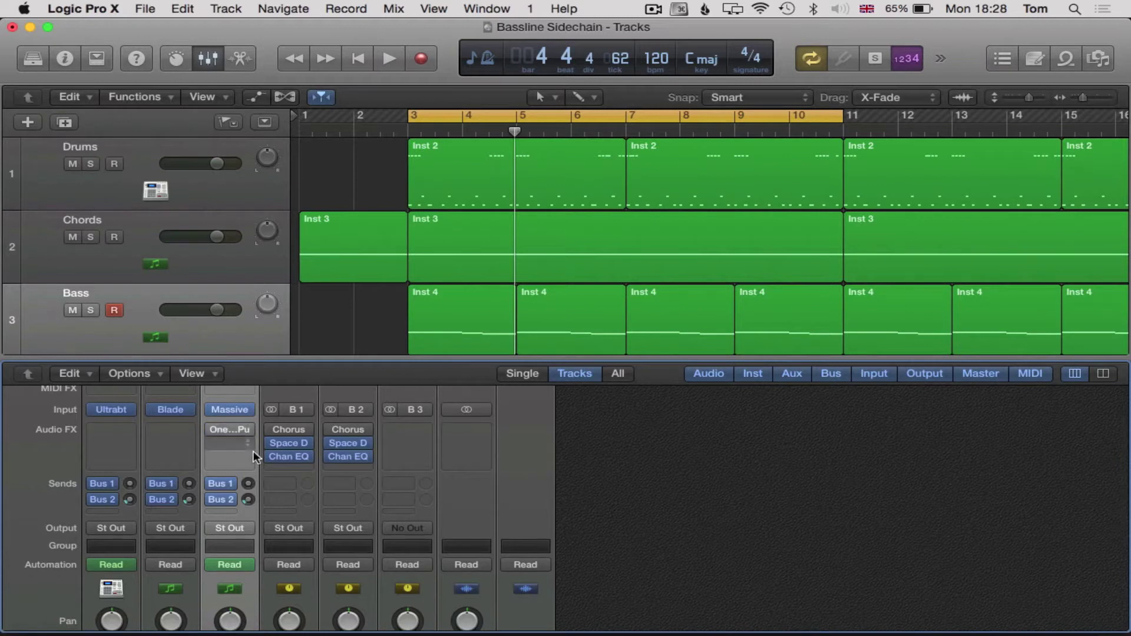
pyautogui.click(208, 59)
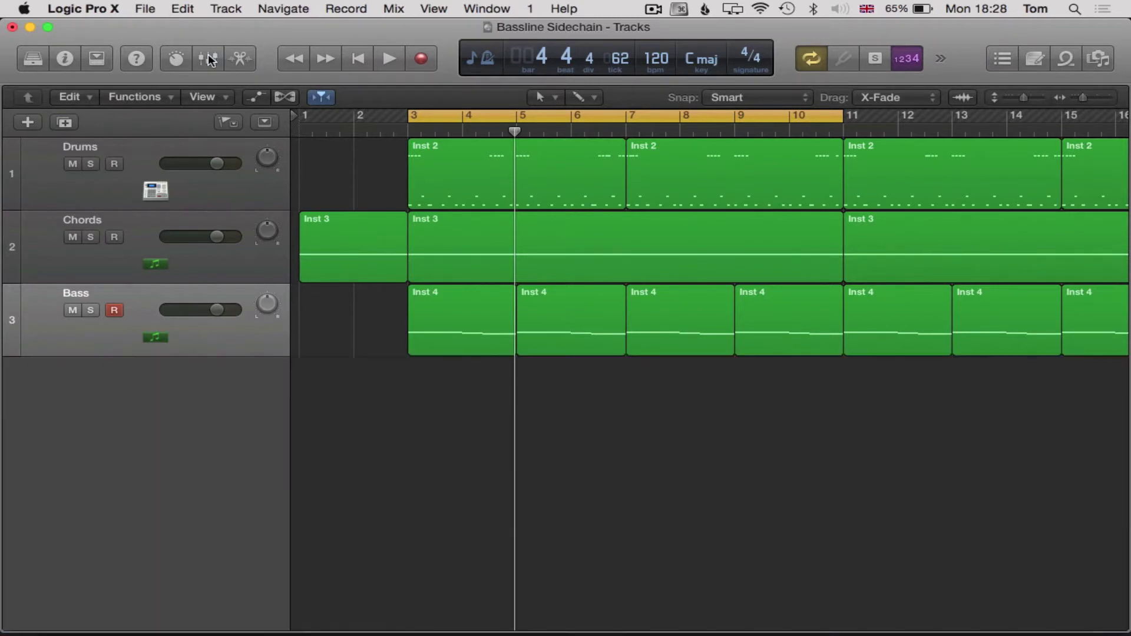
pyautogui.click(27, 122)
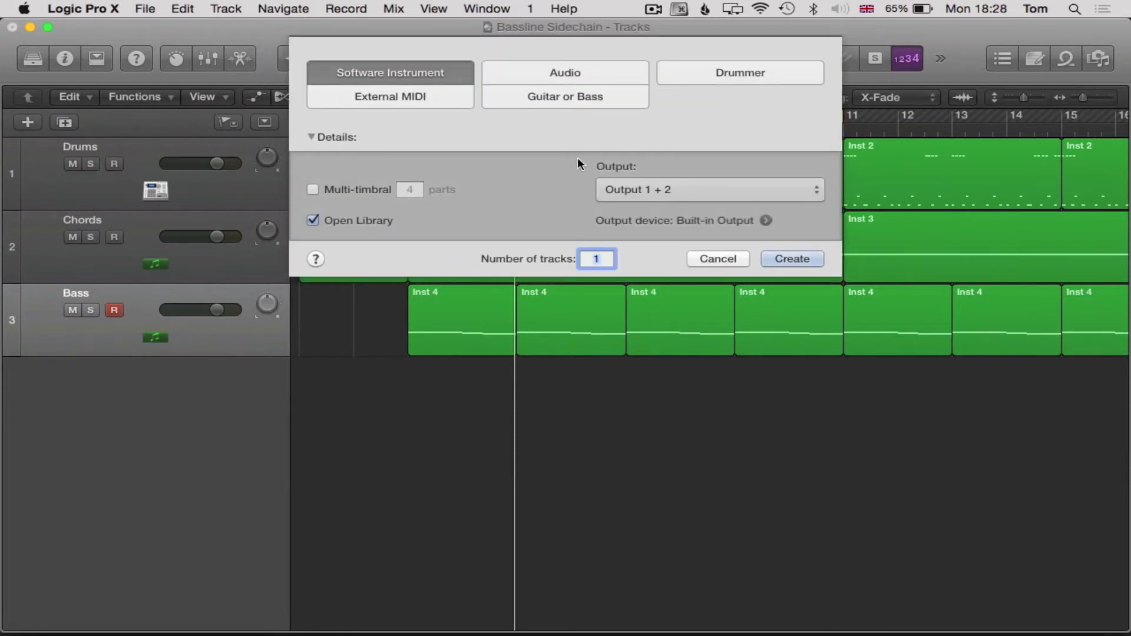
pyautogui.click(792, 259)
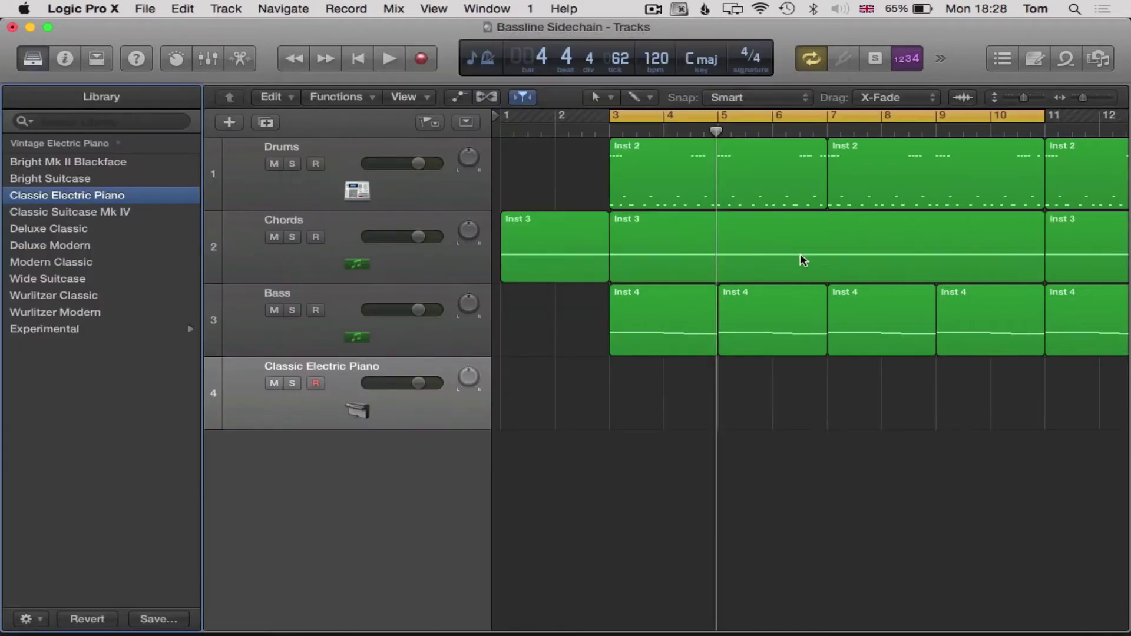
pyautogui.click(32, 58)
pyautogui.press('super+2')
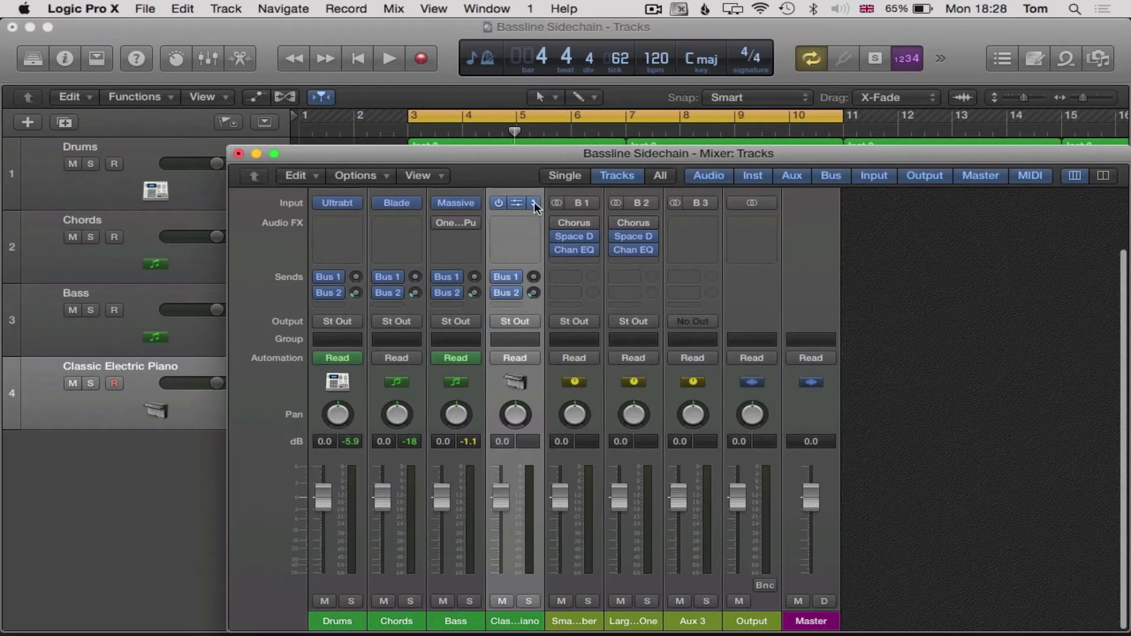
# Load Ultrabeat in Stereo as the instrument on the new Inst 1 channel strip.
pyautogui.click(533, 204)
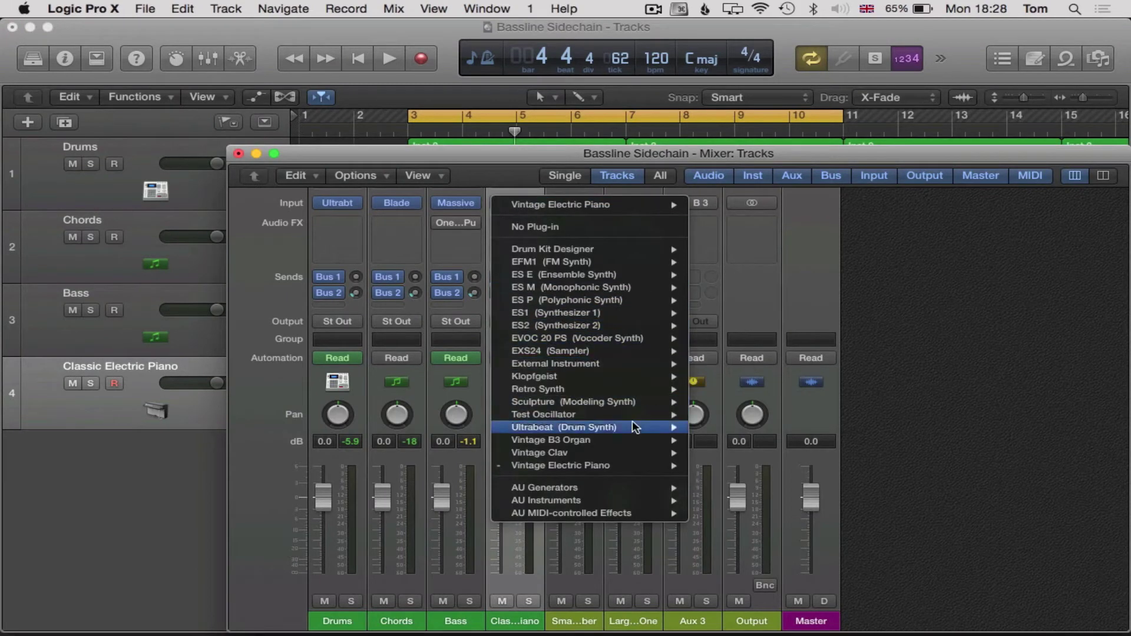
pyautogui.moveTo(636, 427)
pyautogui.click(718, 429)
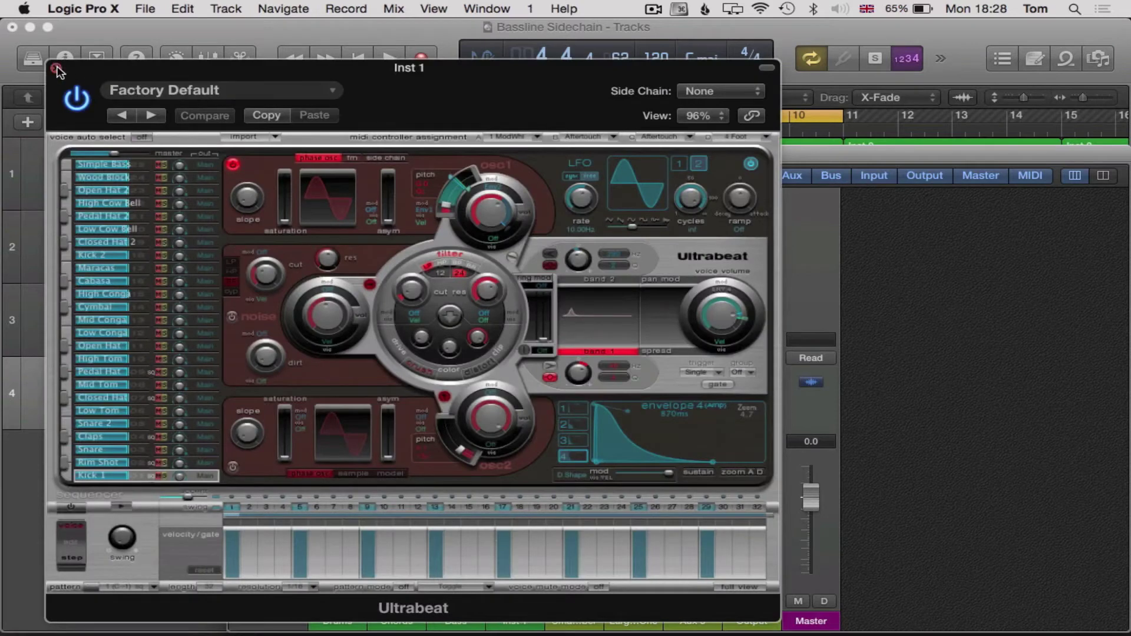
pyautogui.click(62, 71)
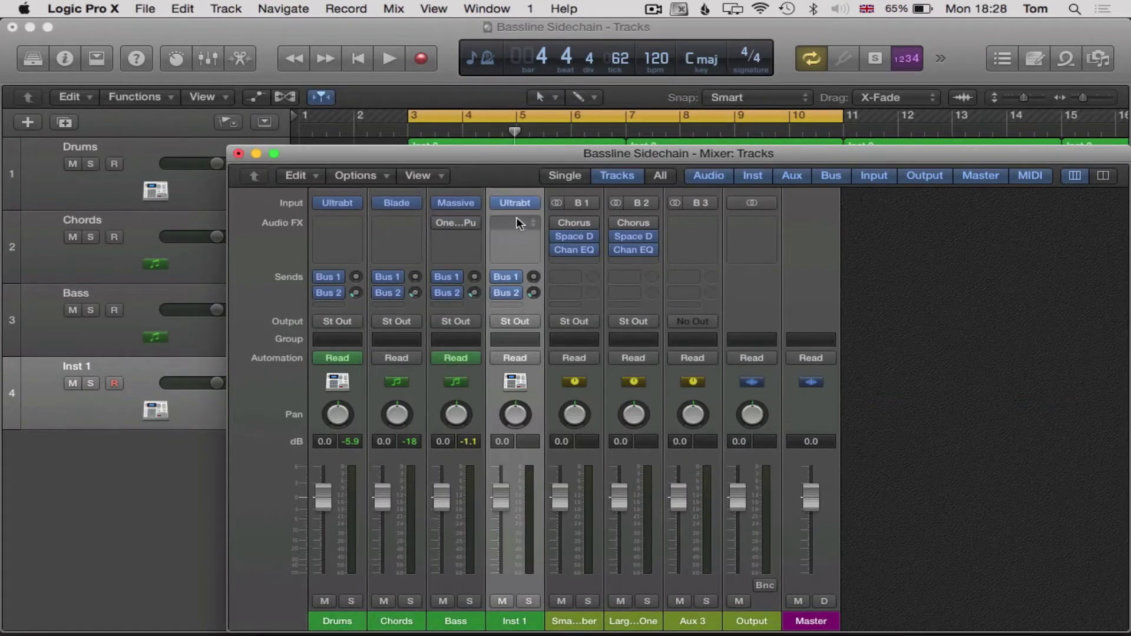
# Add a Bus 3 send on Inst 1, leave Aux 3 with no output, and close the Mixer.
pyautogui.click(510, 304)
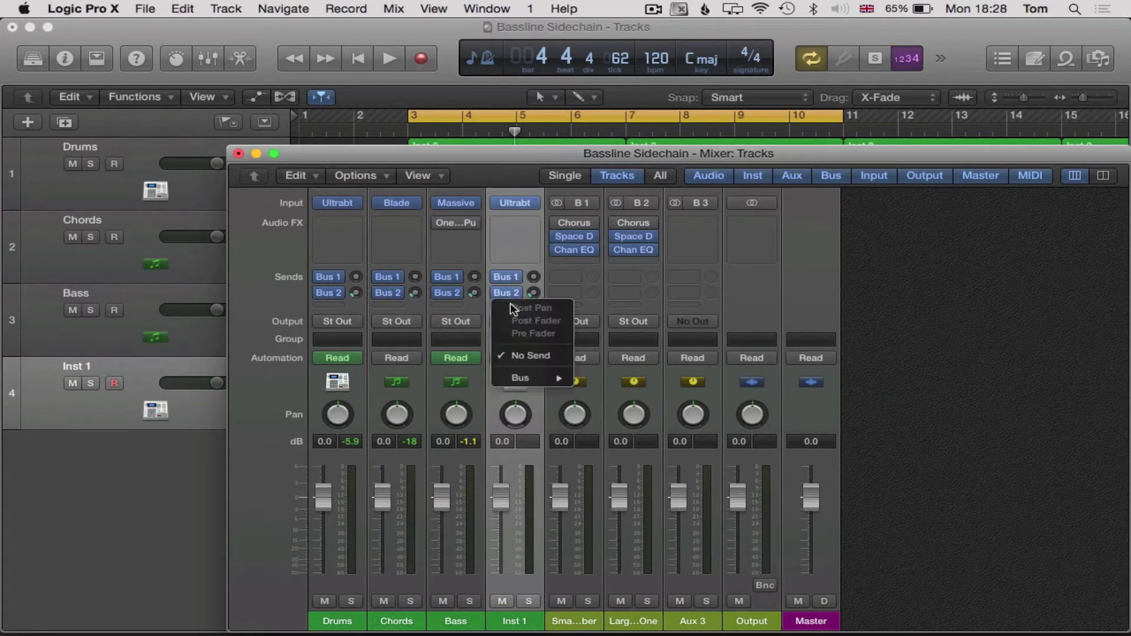
pyautogui.moveTo(529, 377)
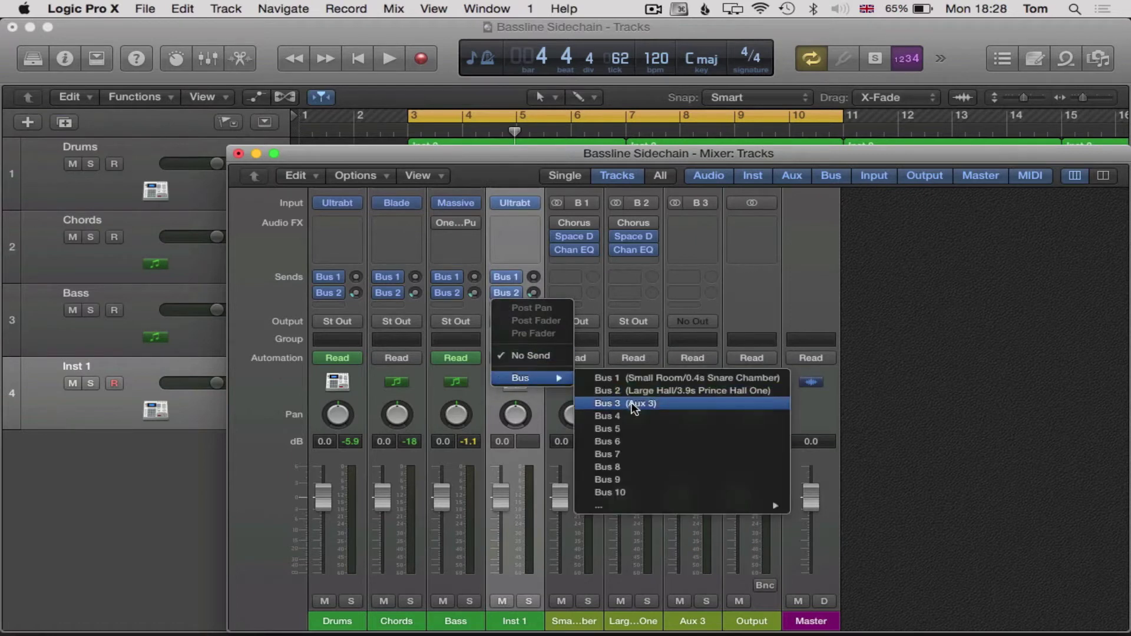
pyautogui.click(607, 404)
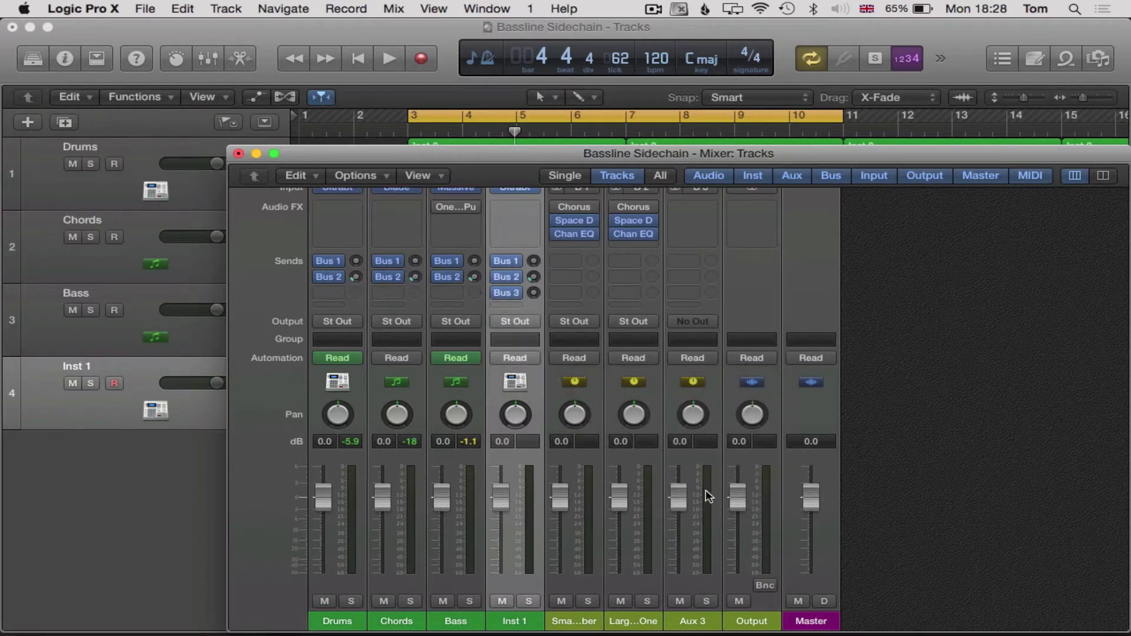
pyautogui.click(701, 322)
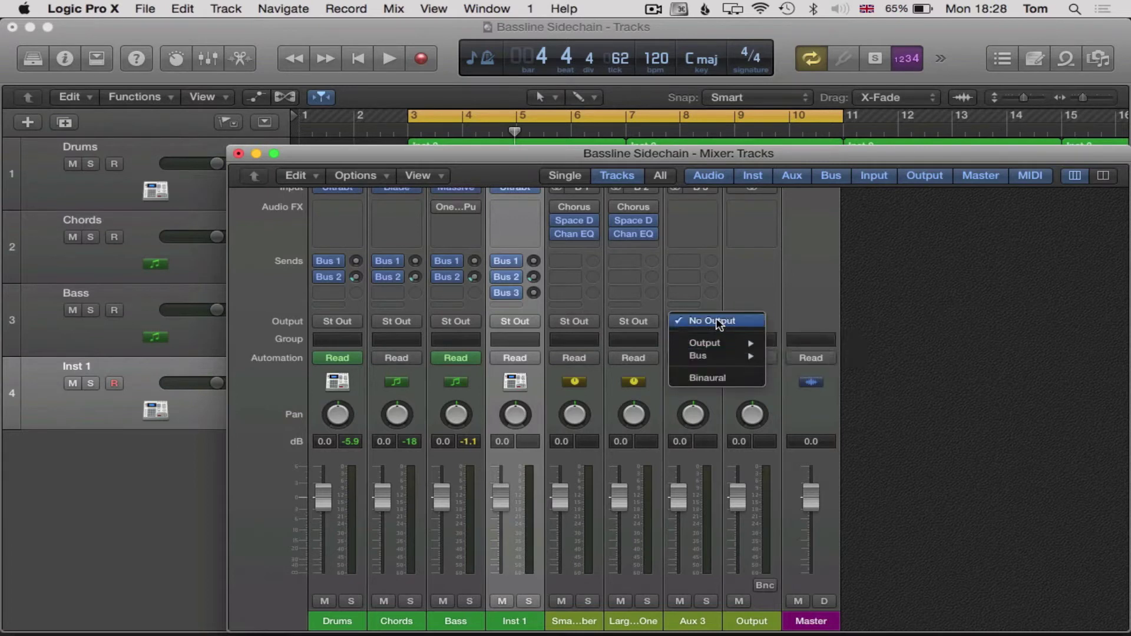
pyautogui.click(715, 322)
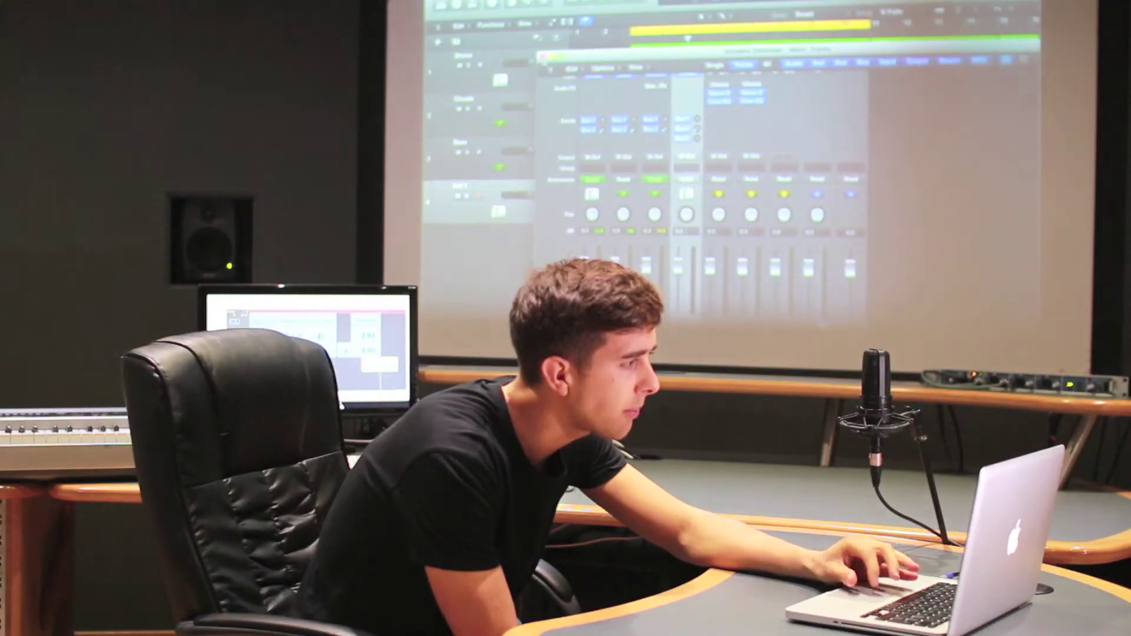
pyautogui.press('x')
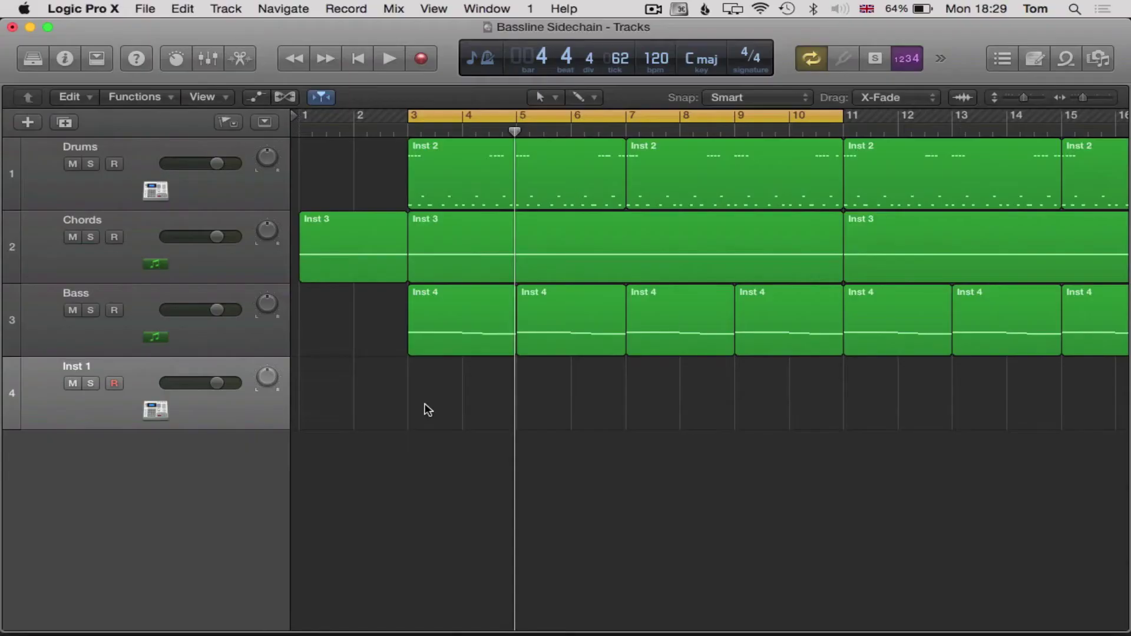
# Create a one-bar region at bar 3 on Inst 1 holding four C1 quarter notes.
pyautogui.keyDown('super'); pyautogui.click(425, 405); pyautogui.keyUp('super')
pyautogui.press('super+4')
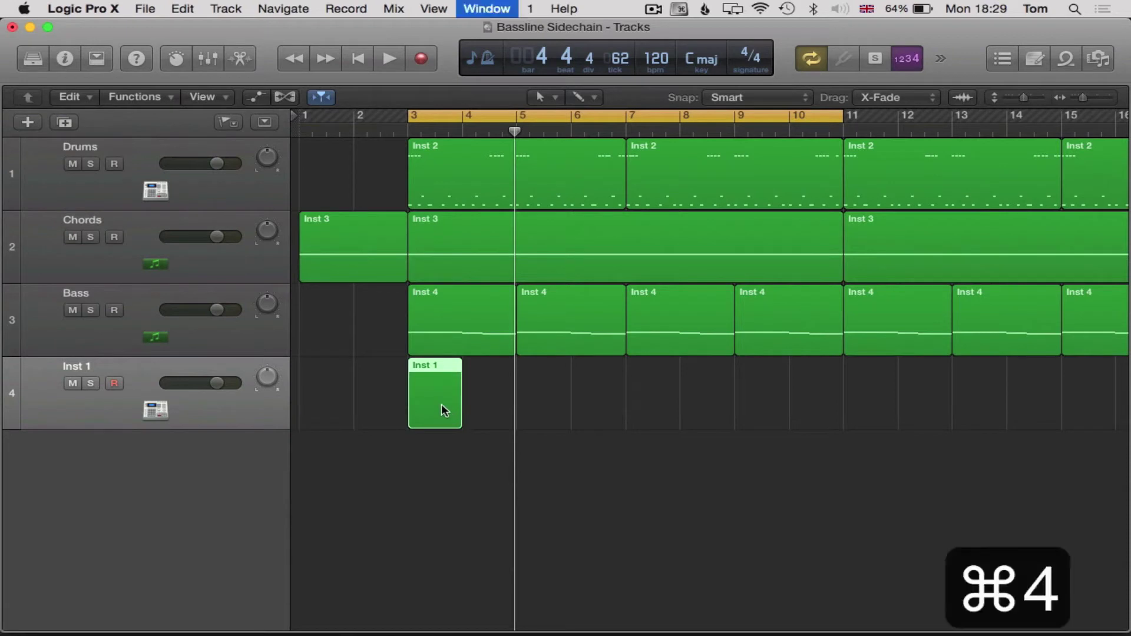
pyautogui.scroll(-5, 351, 483)
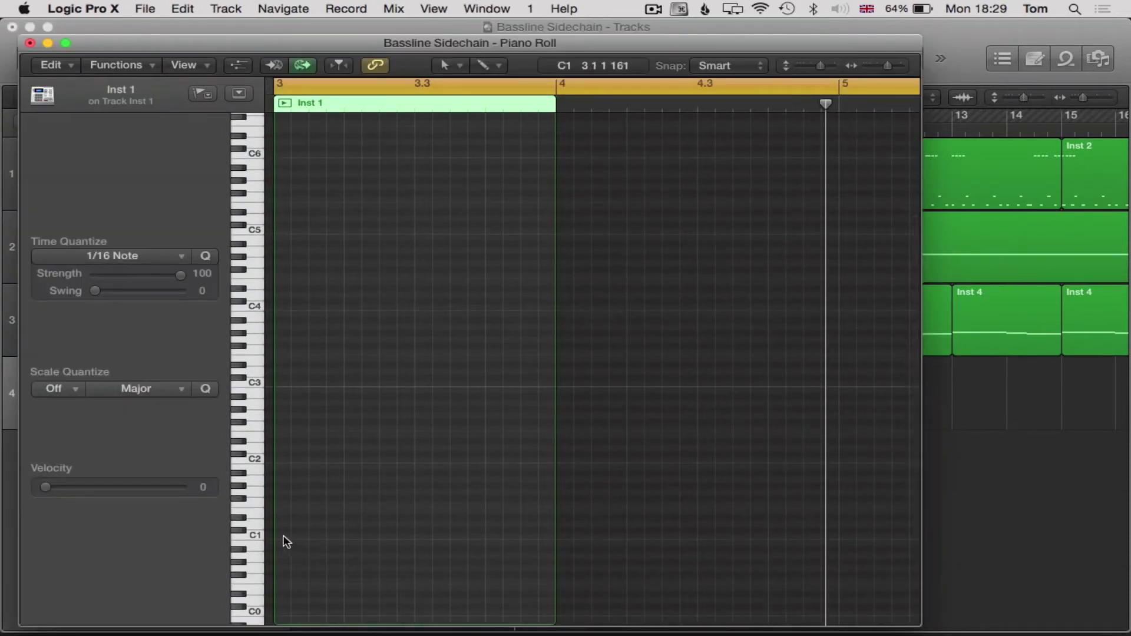
pyautogui.keyDown('super'); pyautogui.click(285, 537); pyautogui.keyUp('super')
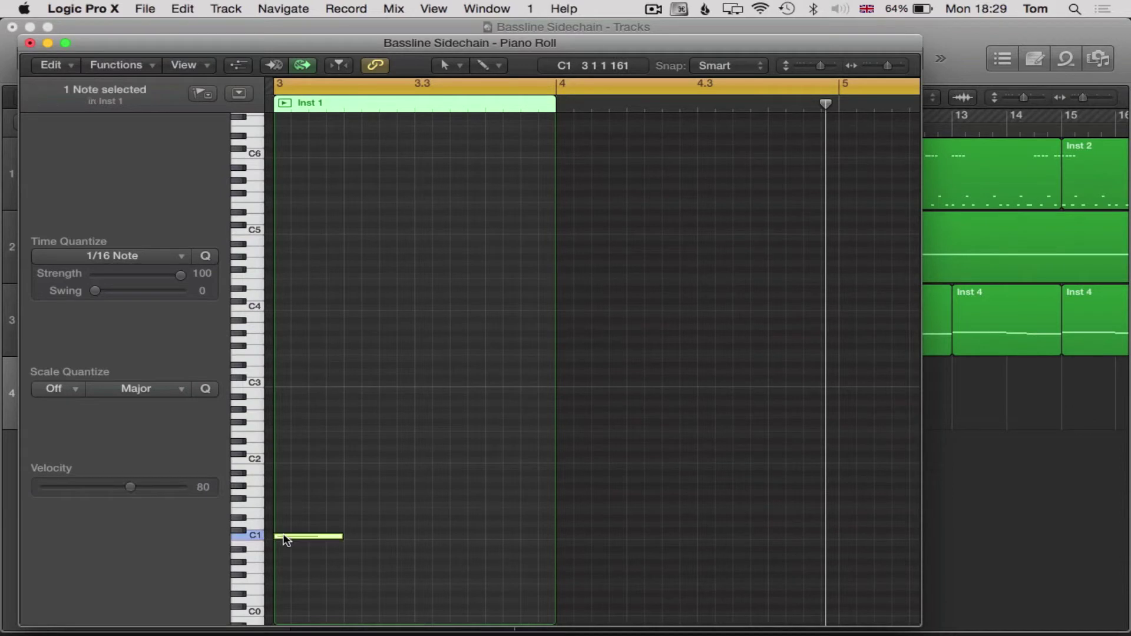
pyautogui.keyDown('super'); pyautogui.click(350, 536); pyautogui.keyUp('super')
pyautogui.keyDown('super'); pyautogui.click(420, 537); pyautogui.keyUp('super')
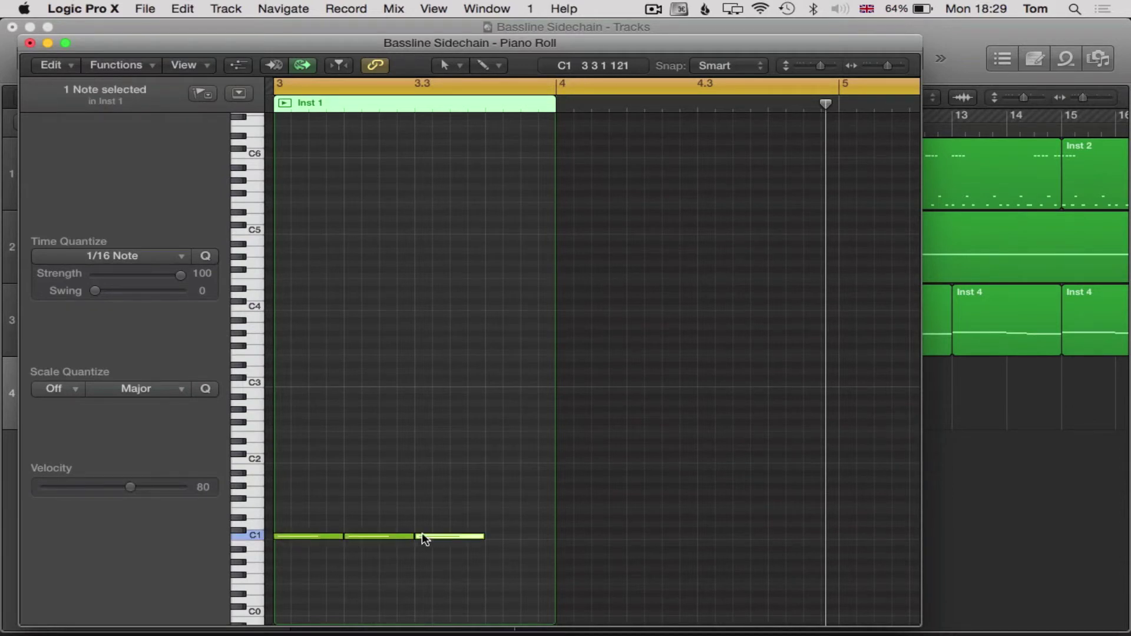
pyautogui.keyDown('super'); pyautogui.click(492, 536); pyautogui.keyUp('super')
pyautogui.click(31, 43)
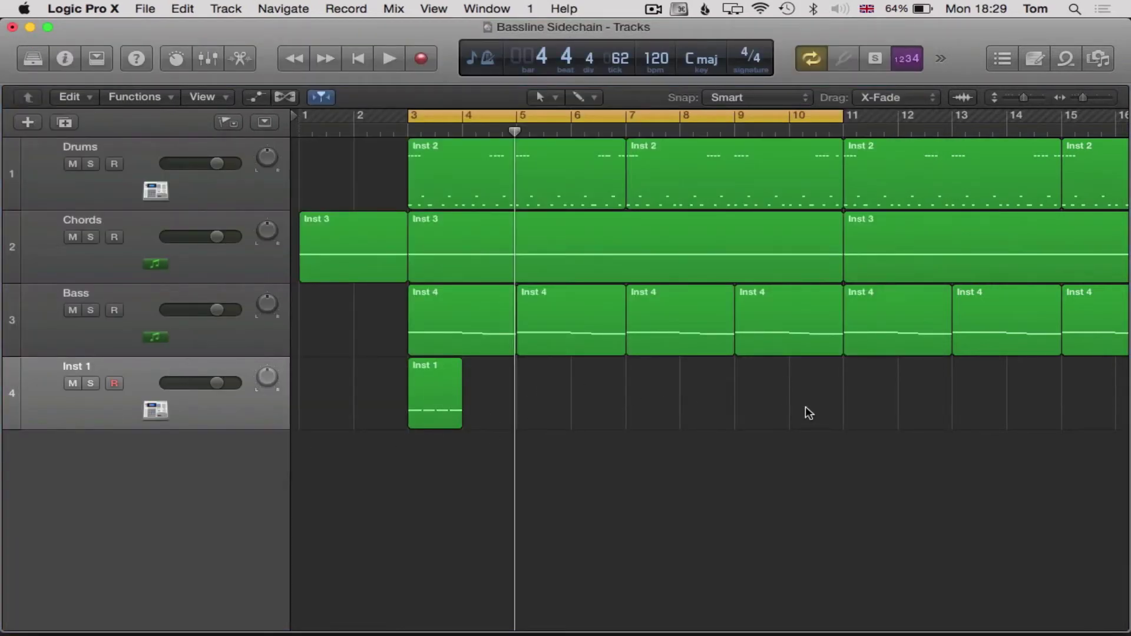
# Copy the kick region across bars 4–10 and recheck the first region's notes.
pyautogui.click(442, 395)
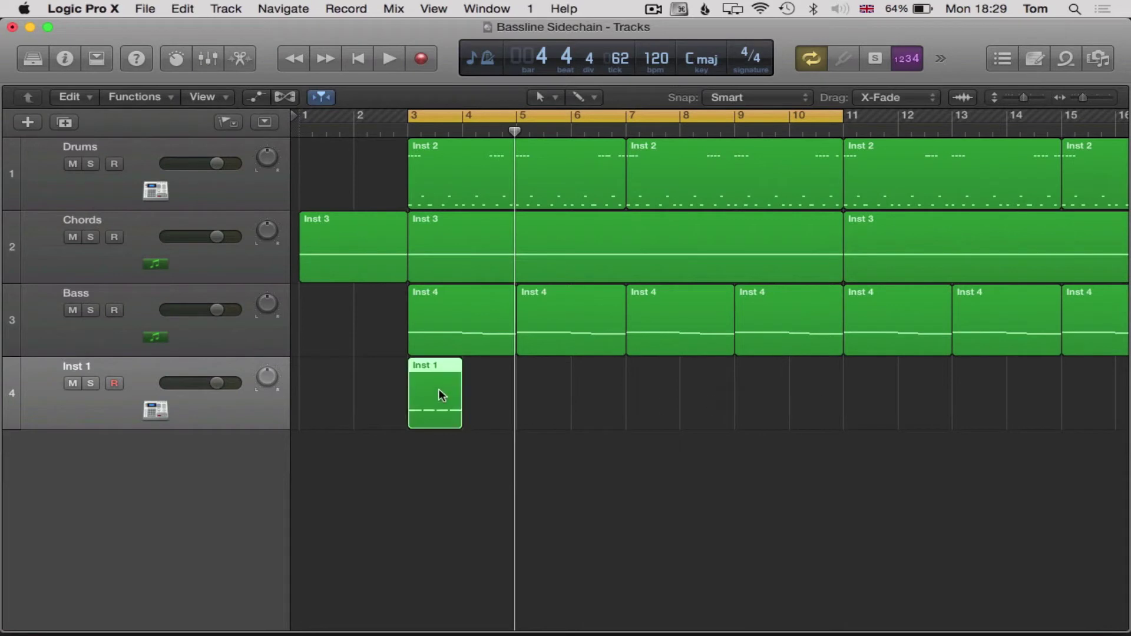
pyautogui.moveTo(443, 396); pyautogui.dragTo(564, 384)
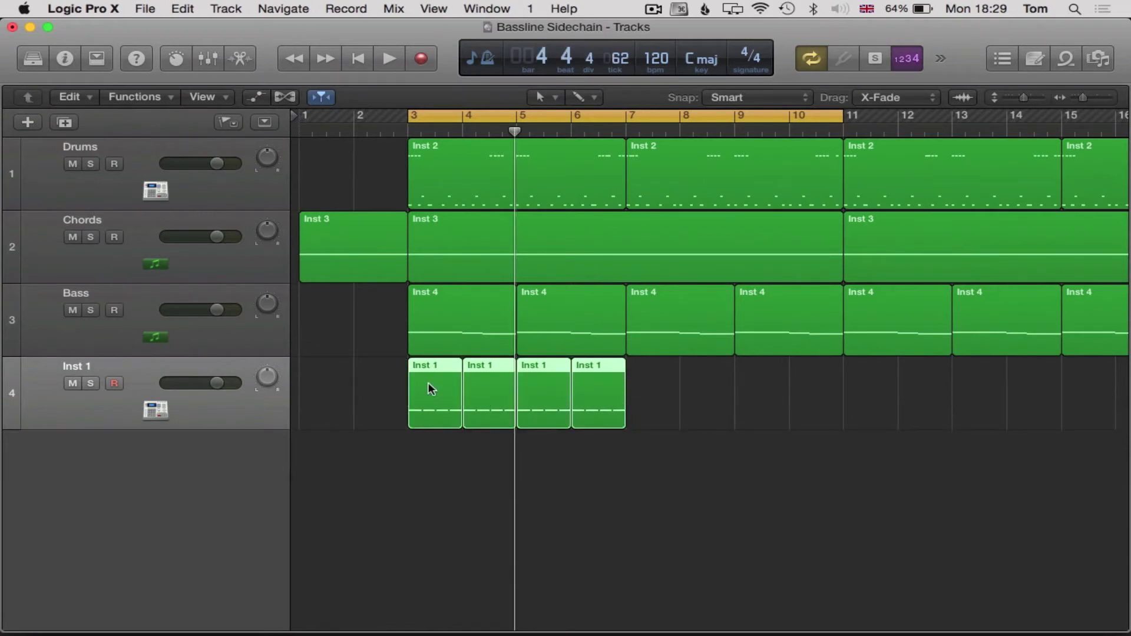
pyautogui.moveTo(428, 384); pyautogui.dragTo(648, 396)
pyautogui.click(343, 396)
pyautogui.press('super+4')
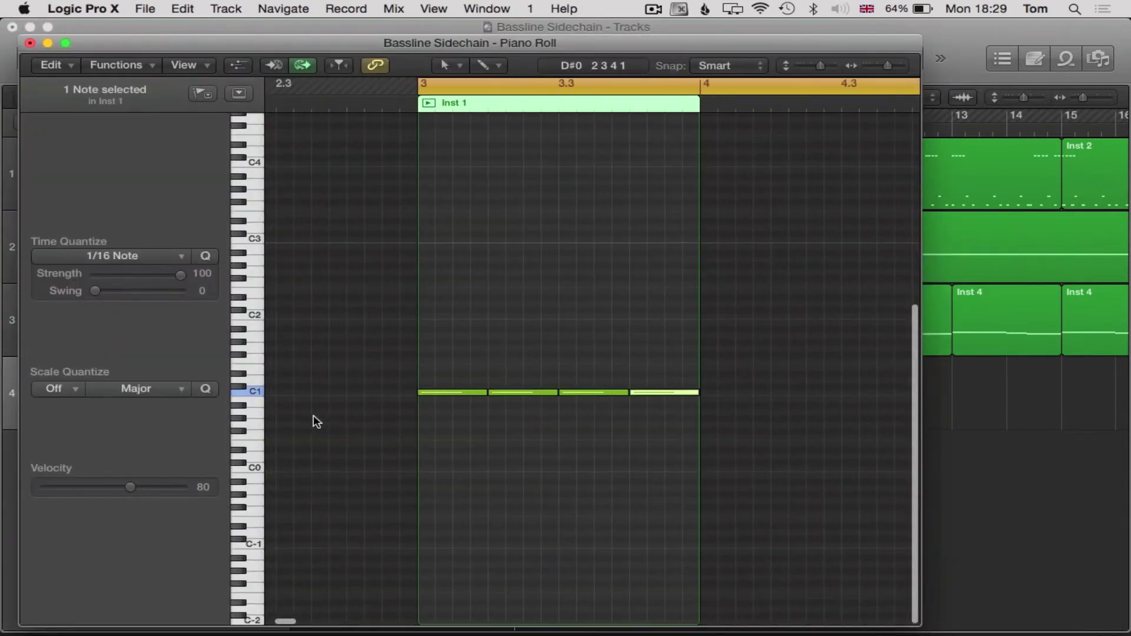
pyautogui.click(373, 418)
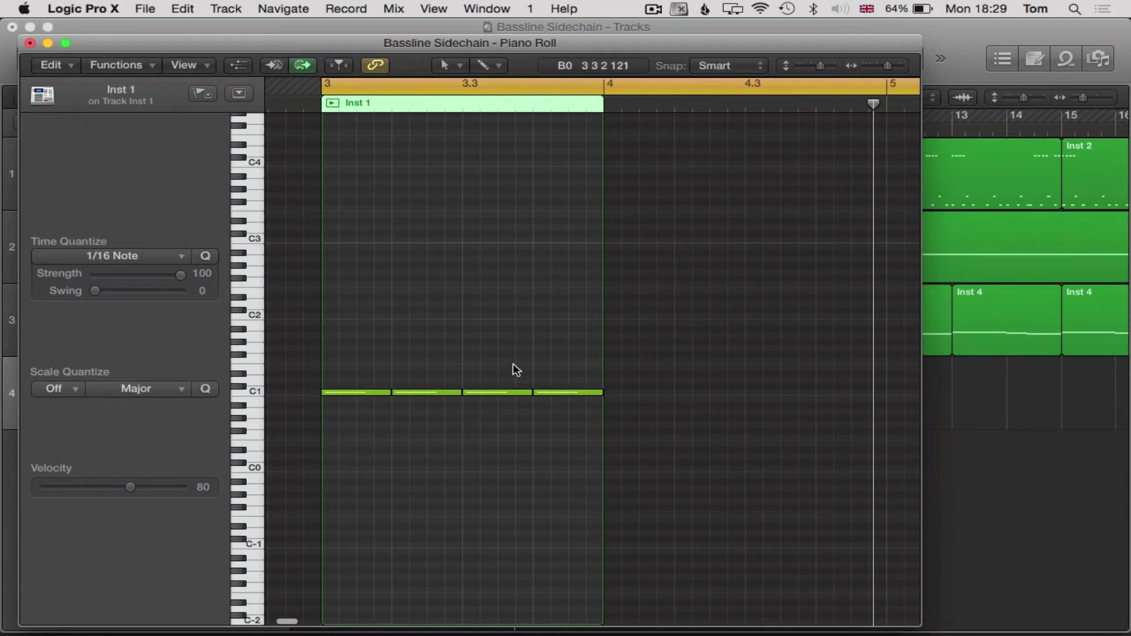
pyautogui.click(30, 43)
# Select all eight Inst 1 regions and set the Inst 1 channel output to No Out.
pyautogui.click(393, 450)
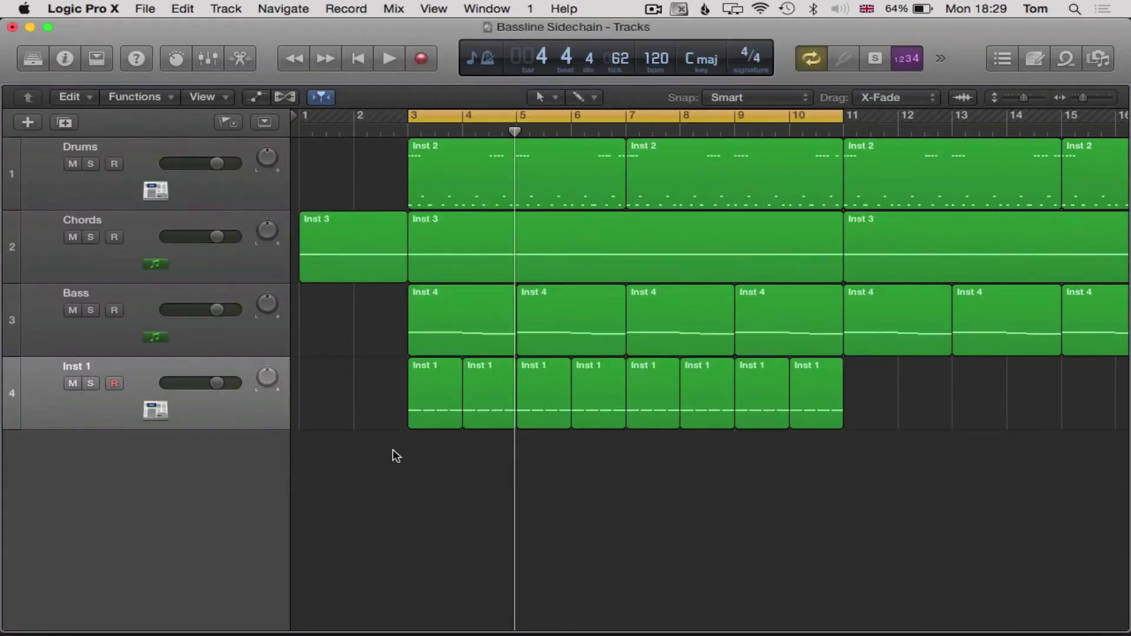
pyautogui.click(150, 363)
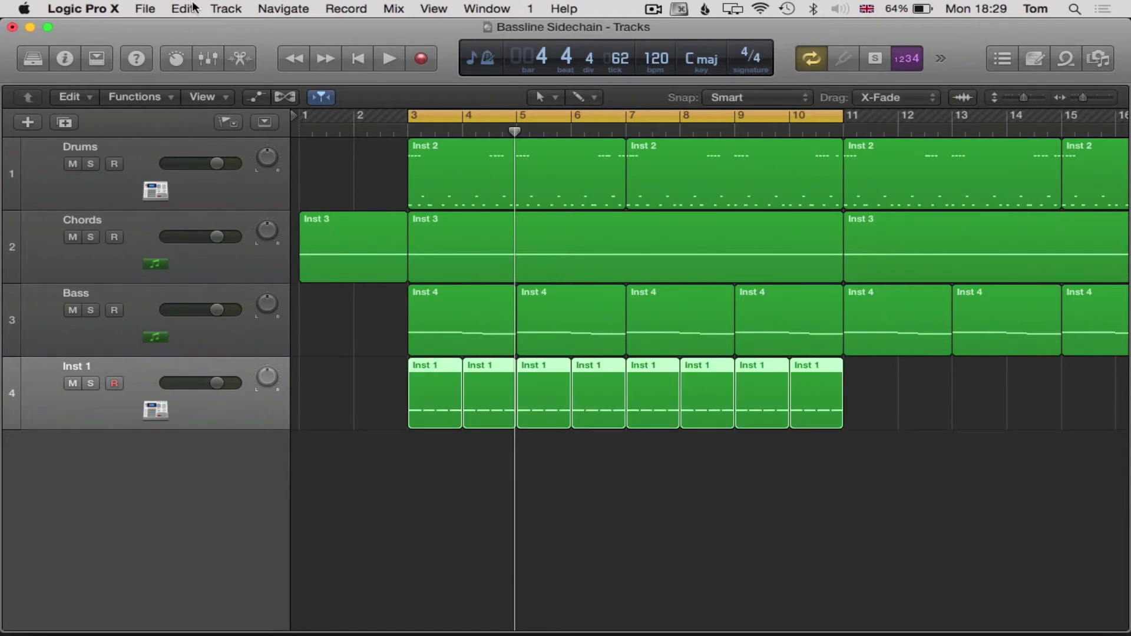
pyautogui.click(208, 60)
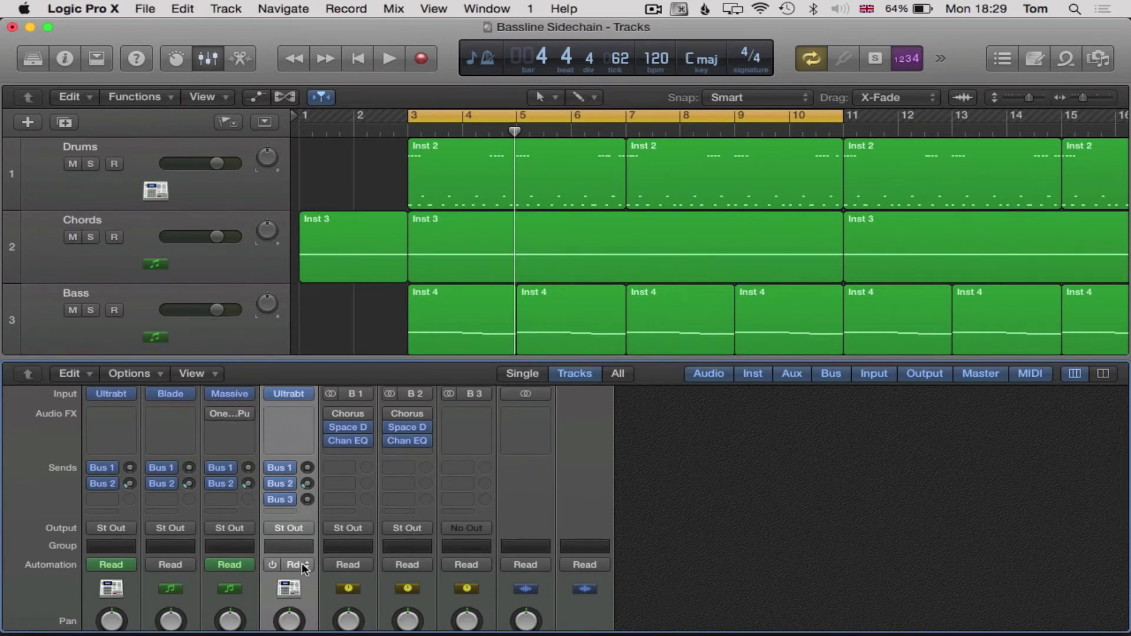
pyautogui.click(302, 528)
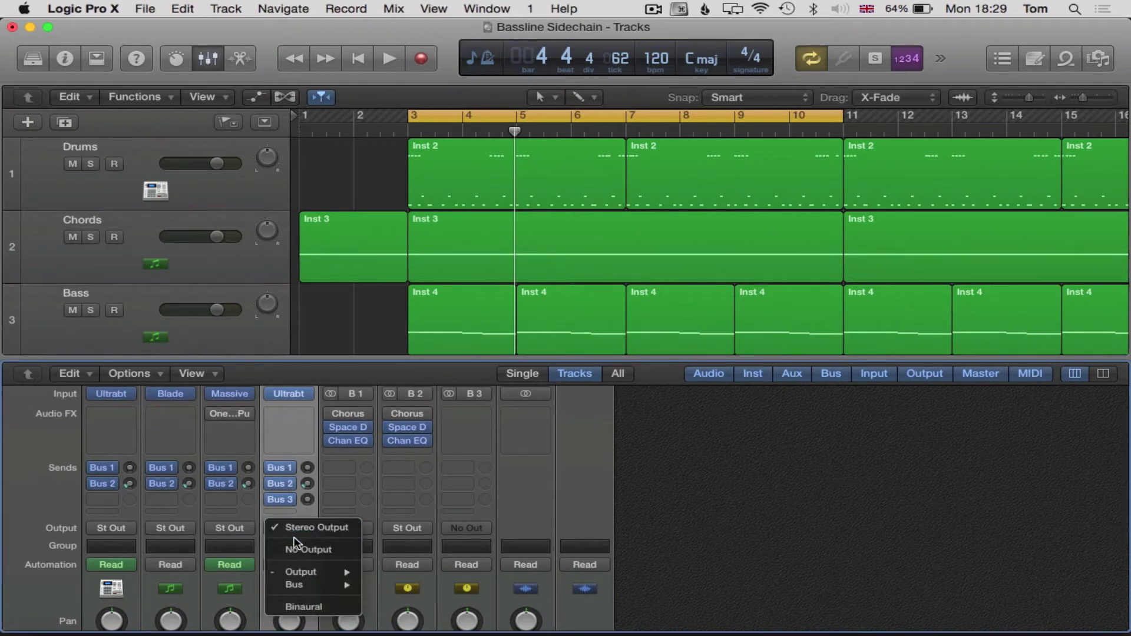
pyautogui.click(306, 550)
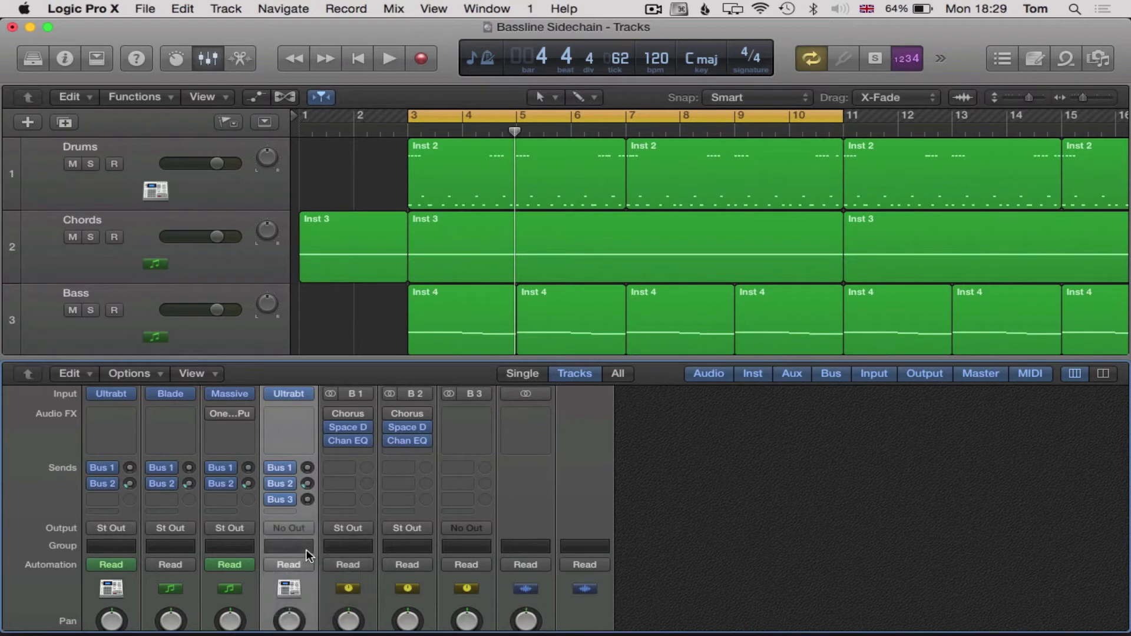
pyautogui.scroll(-3, 326, 267)
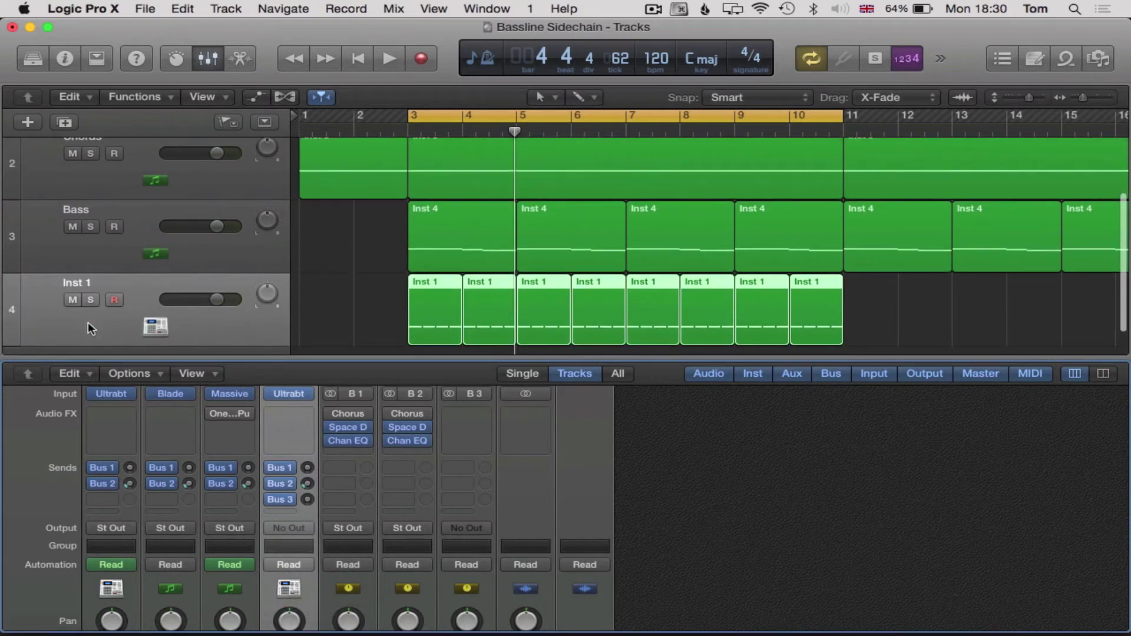
# Audition Inst 1 soloed, unsolo it, hide the mixer and select the Bass track.
pyautogui.click(88, 298)
pyautogui.press('space')
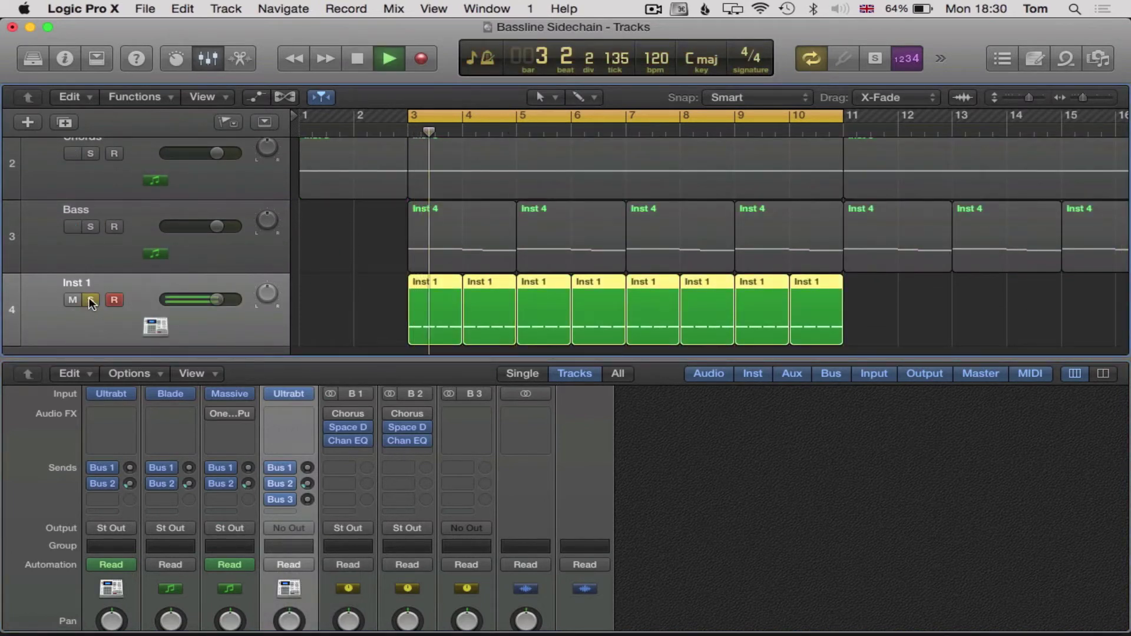
pyautogui.click(88, 298)
pyautogui.press('space')
pyautogui.click(212, 58)
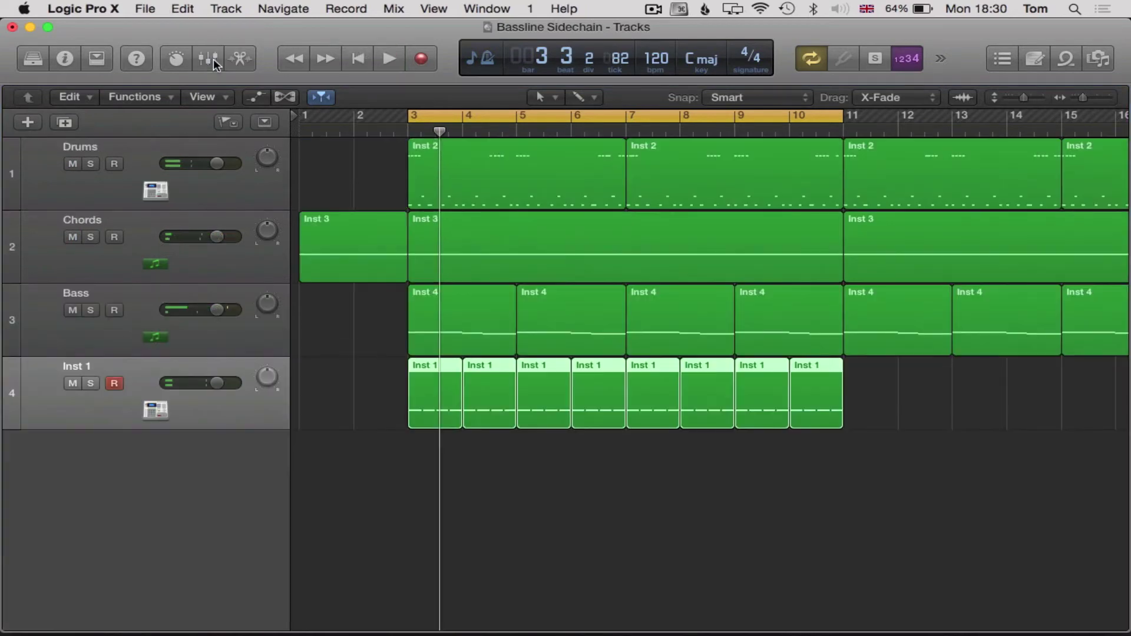
pyautogui.click(142, 295)
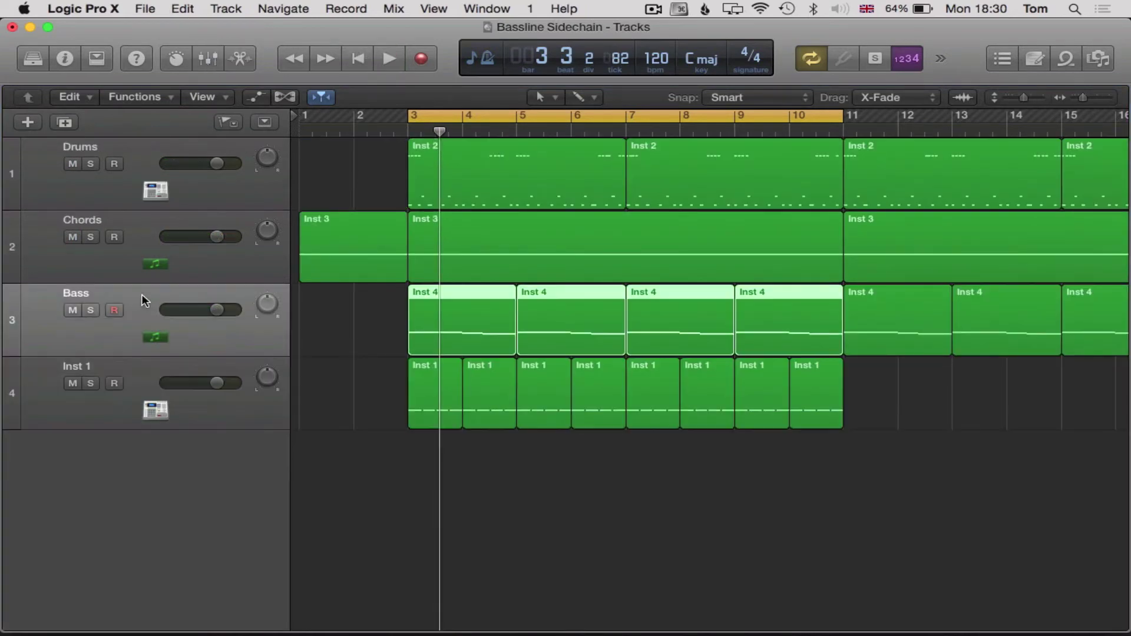
# Insert a stereo Compressor on the Bass channel with its side chain set to Bus 3.
pyautogui.click(216, 56)
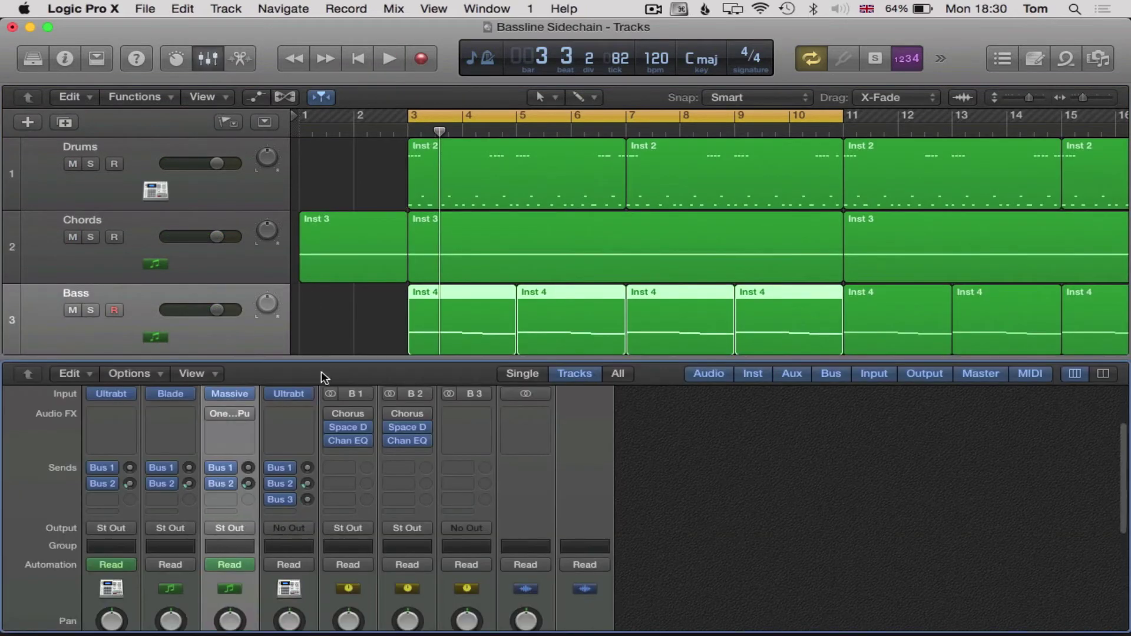
pyautogui.click(239, 425)
pyautogui.moveTo(257, 485)
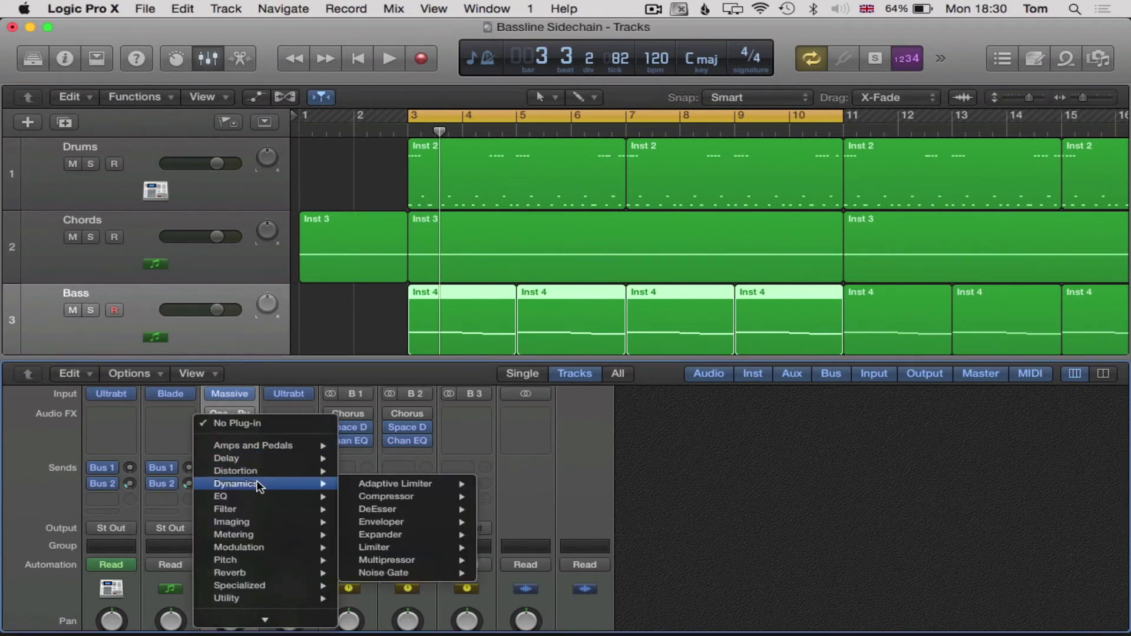
pyautogui.moveTo(402, 496)
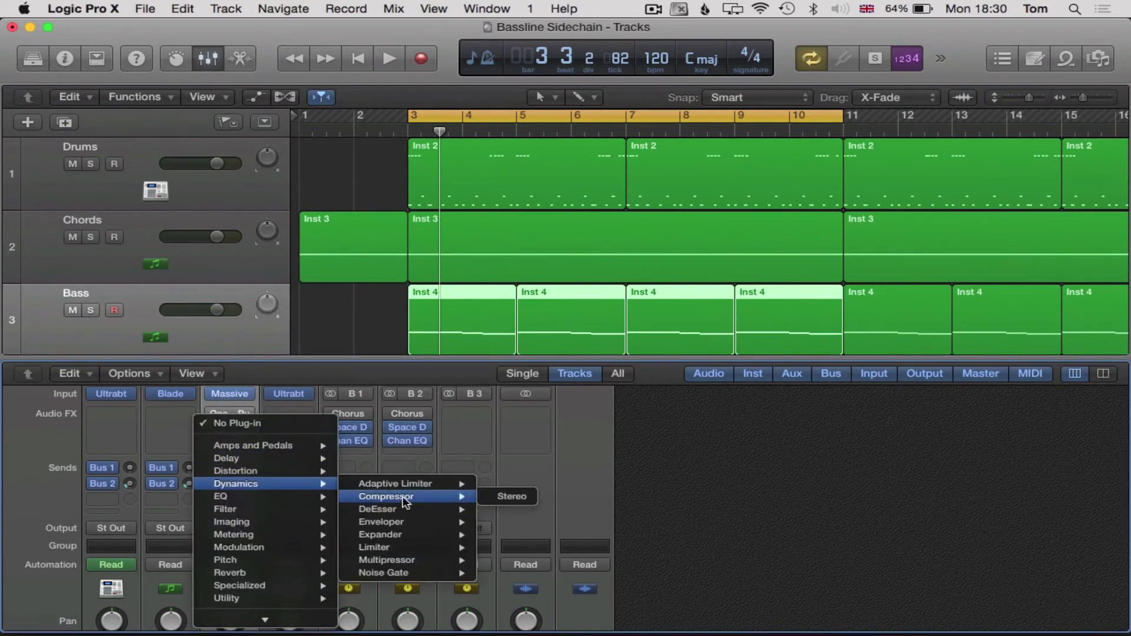
pyautogui.click(501, 497)
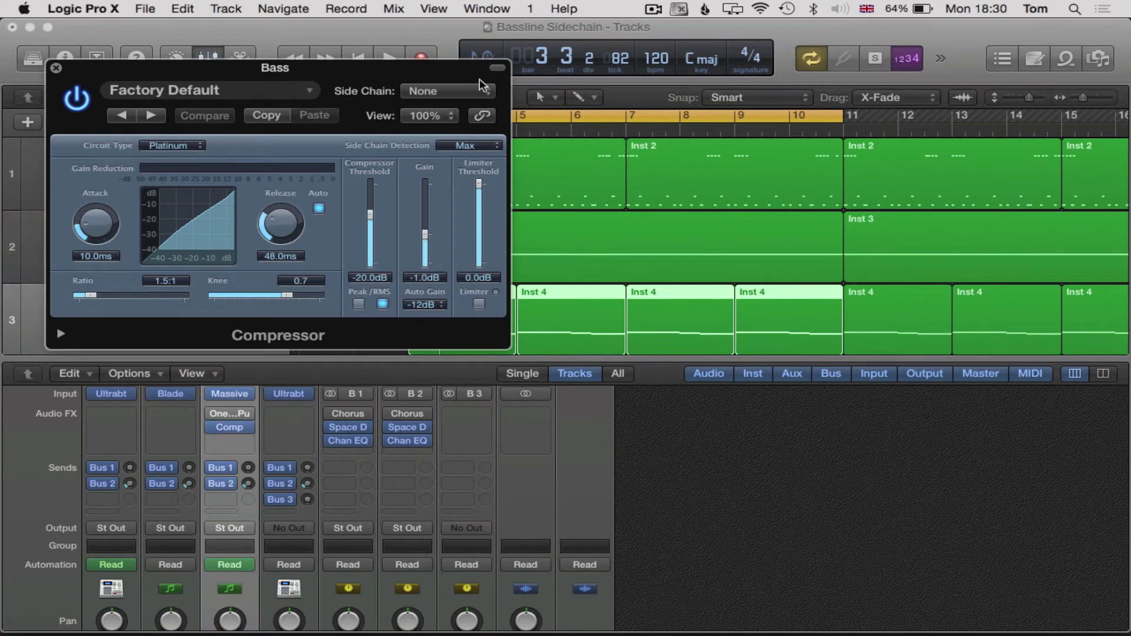
pyautogui.click(492, 94)
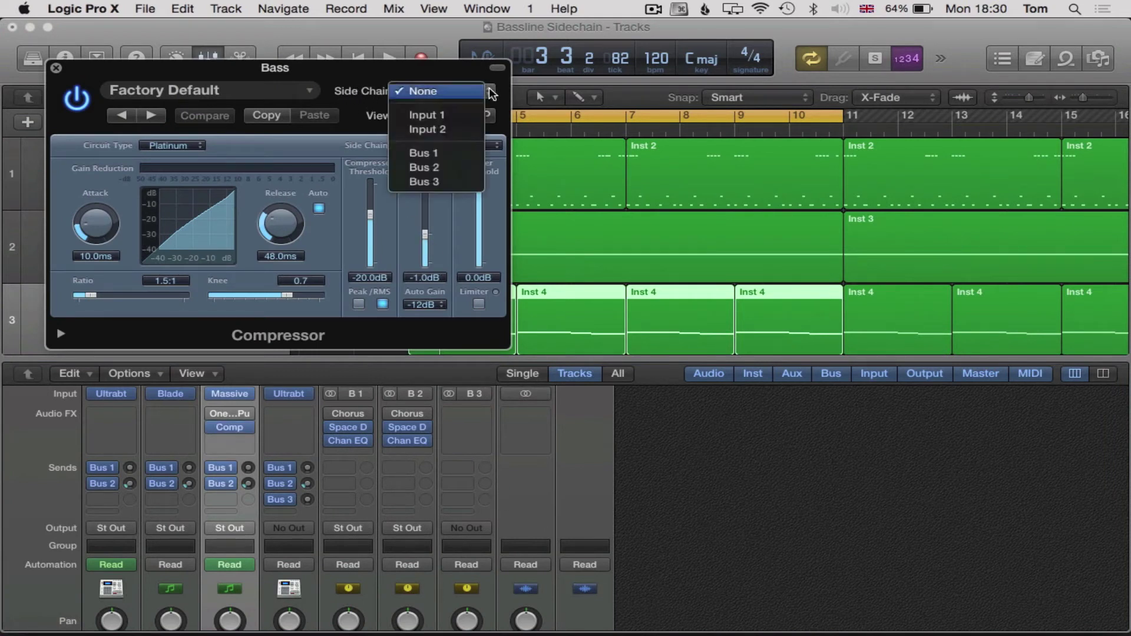
pyautogui.click(452, 177)
# Turn Inst 1's Bus 3 send fully up to +6.0.
pyautogui.scroll(-5, 444, 504)
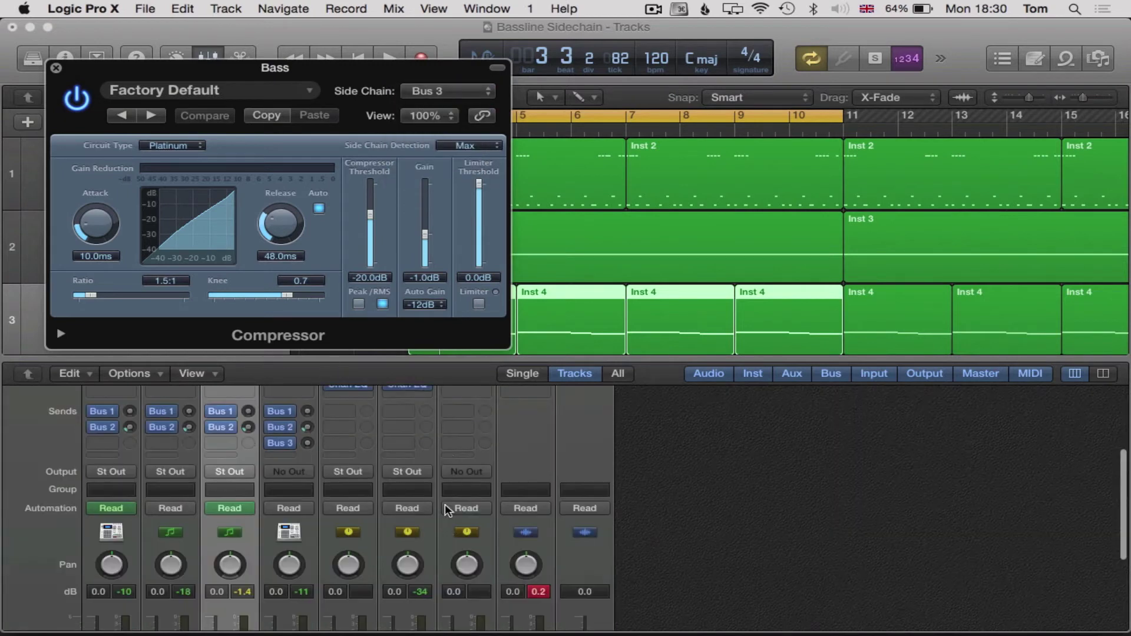
pyautogui.scroll(5, 444, 504)
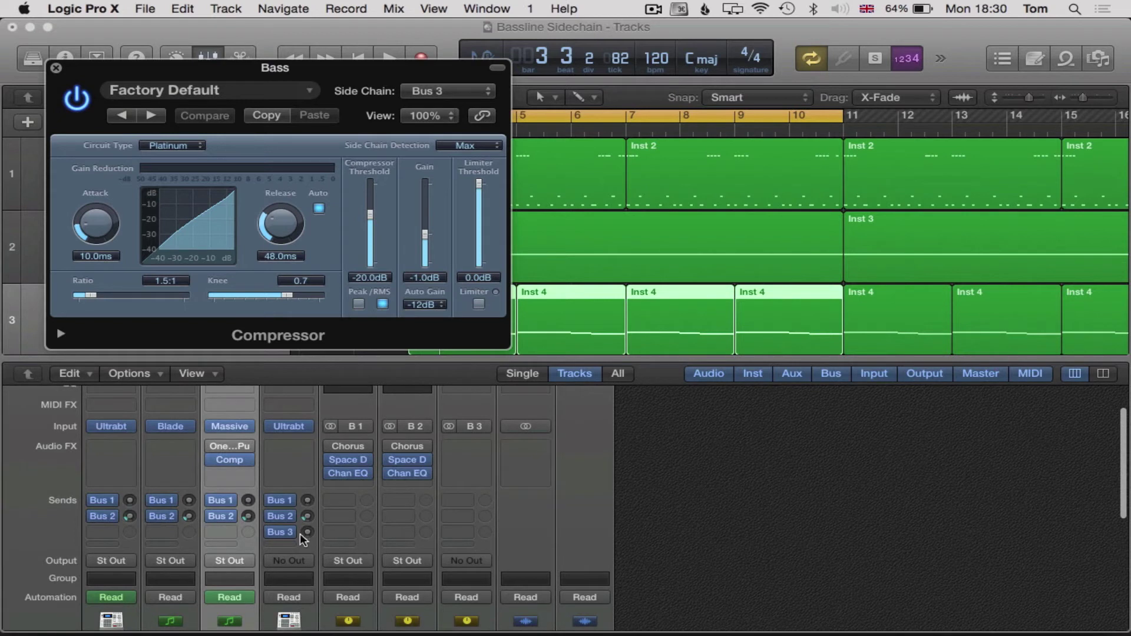
pyautogui.moveTo(307, 533); pyautogui.dragTo(360, 303)
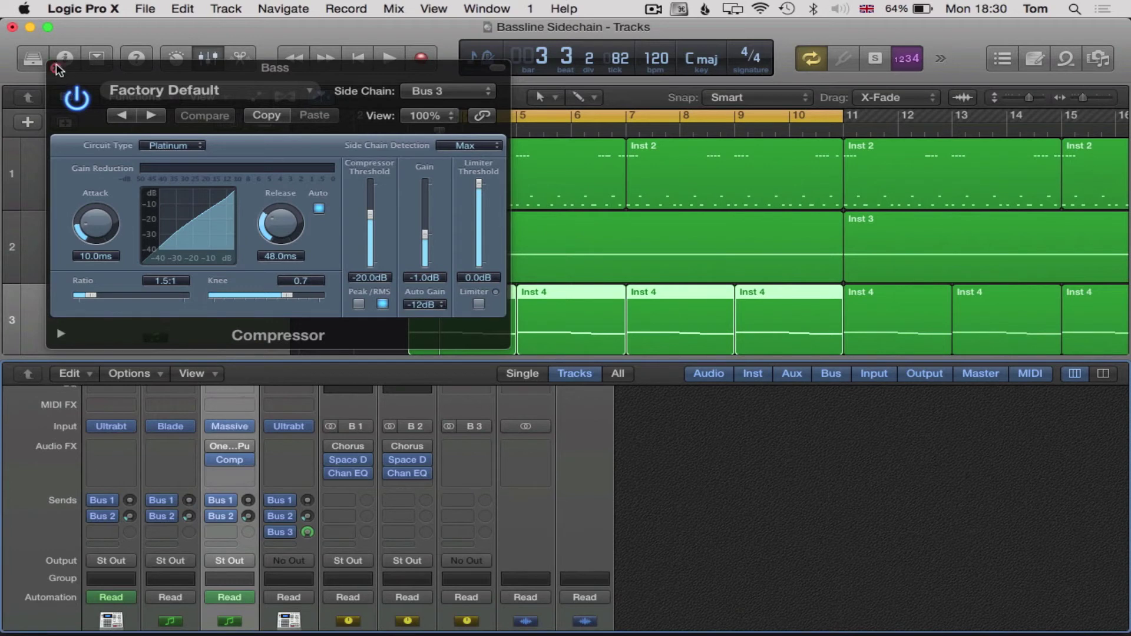
# Audition the compressed bass and shorten the compressor release to 5.0ms.
pyautogui.press('space')
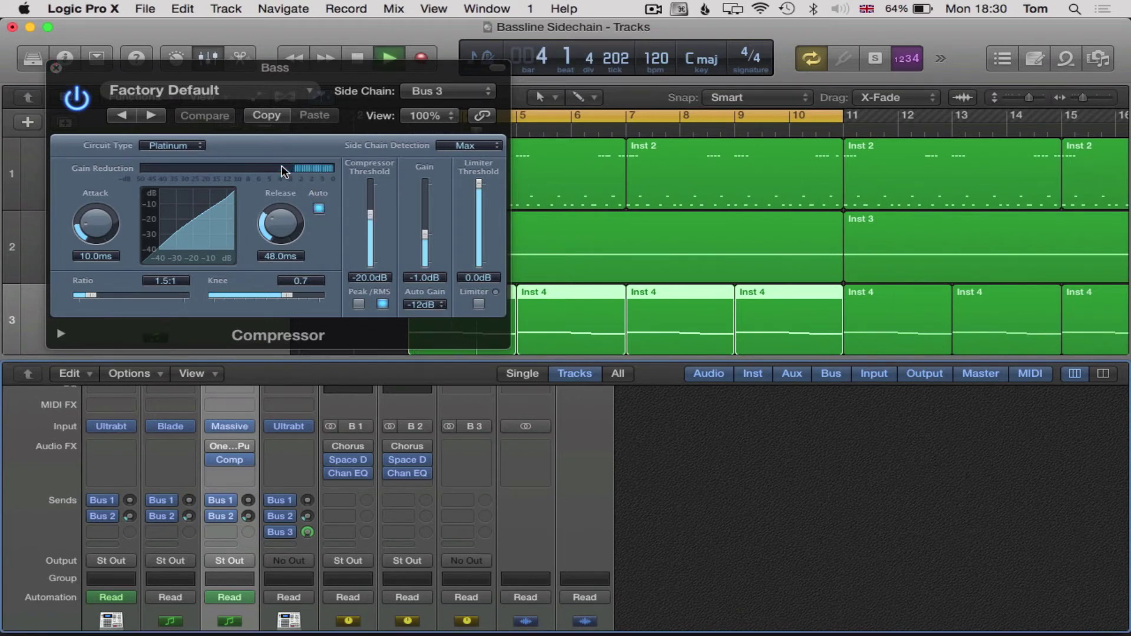
pyautogui.press('space')
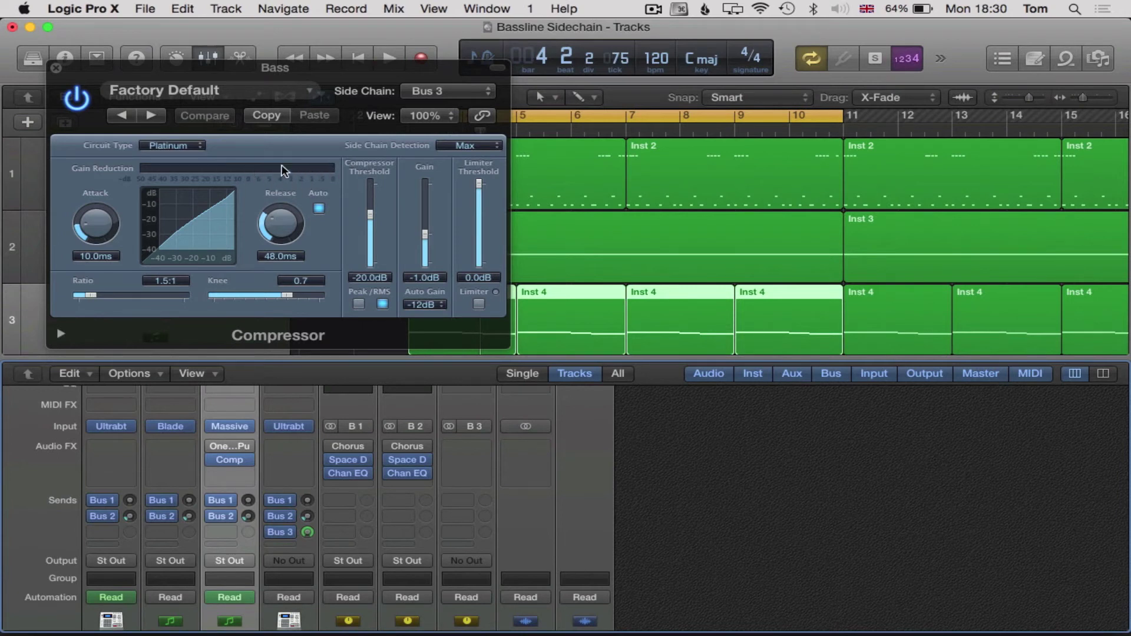
pyautogui.press('space')
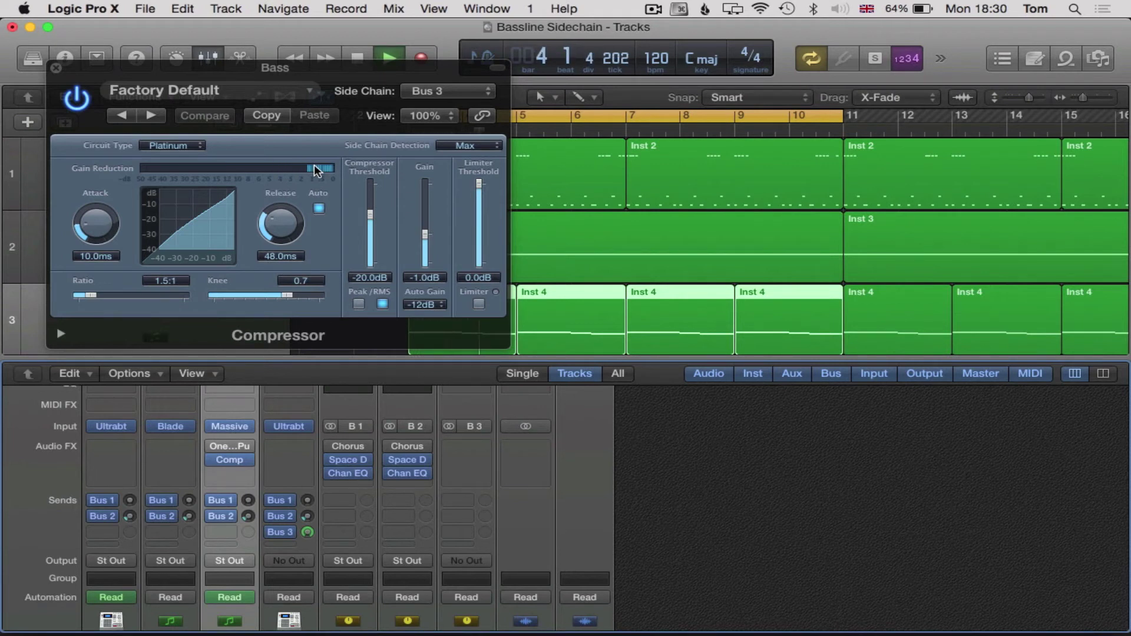
pyautogui.press('space')
pyautogui.moveTo(282, 221); pyautogui.dragTo(323, 181)
# While playing, set the ratio to 4.4:1 and threshold to -19.0dB, then close the compressor.
pyautogui.press('space')
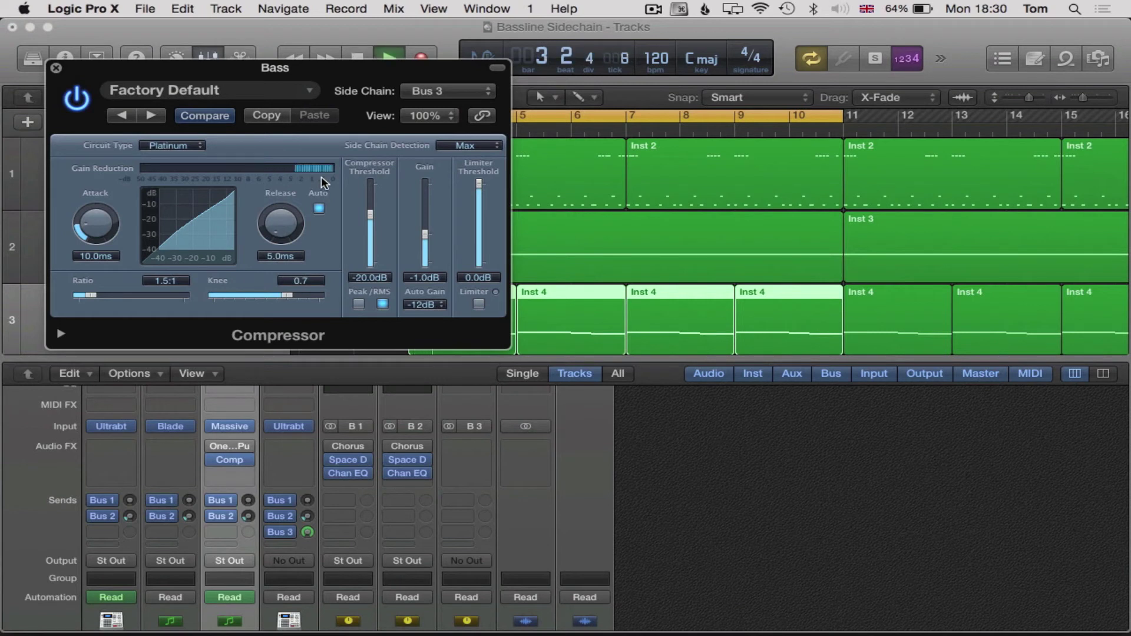
pyautogui.moveTo(369, 213)
pyautogui.mouseDown()
pyautogui.moveTo(374, 244)
pyautogui.moveTo(377, 199)
pyautogui.mouseUp()
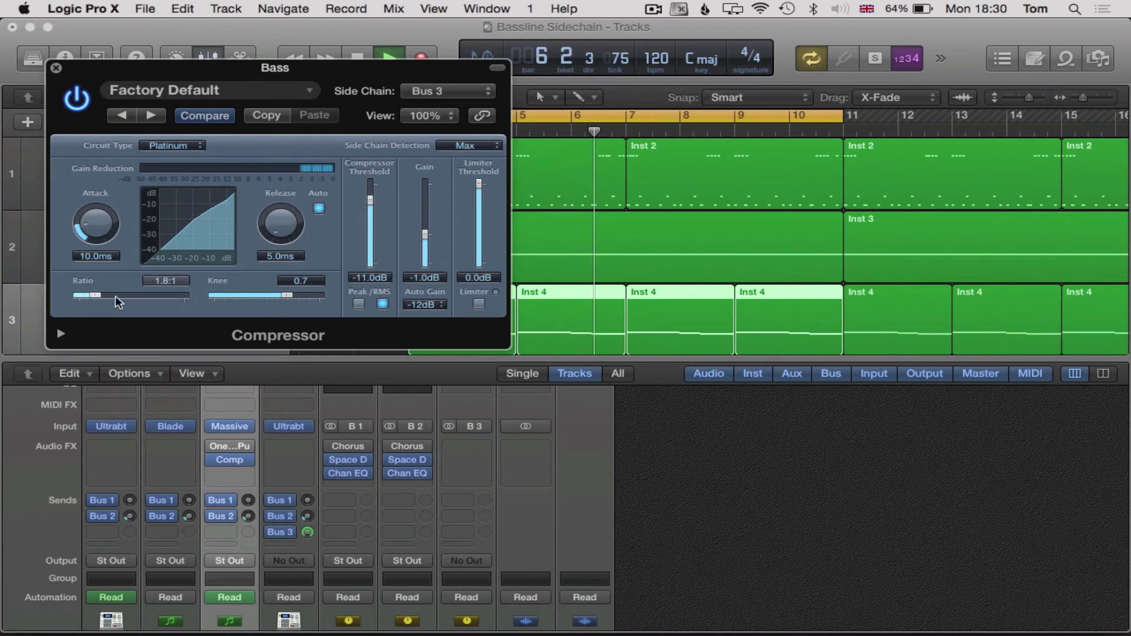
pyautogui.moveTo(91, 295); pyautogui.dragTo(125, 296)
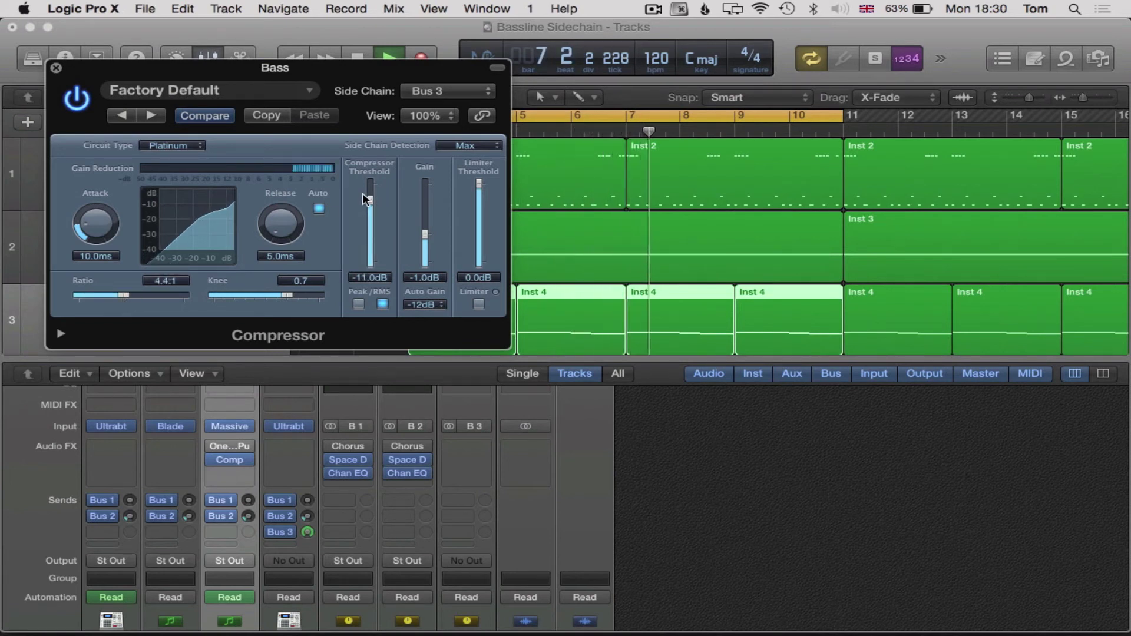
pyautogui.moveTo(370, 201); pyautogui.dragTo(371, 215)
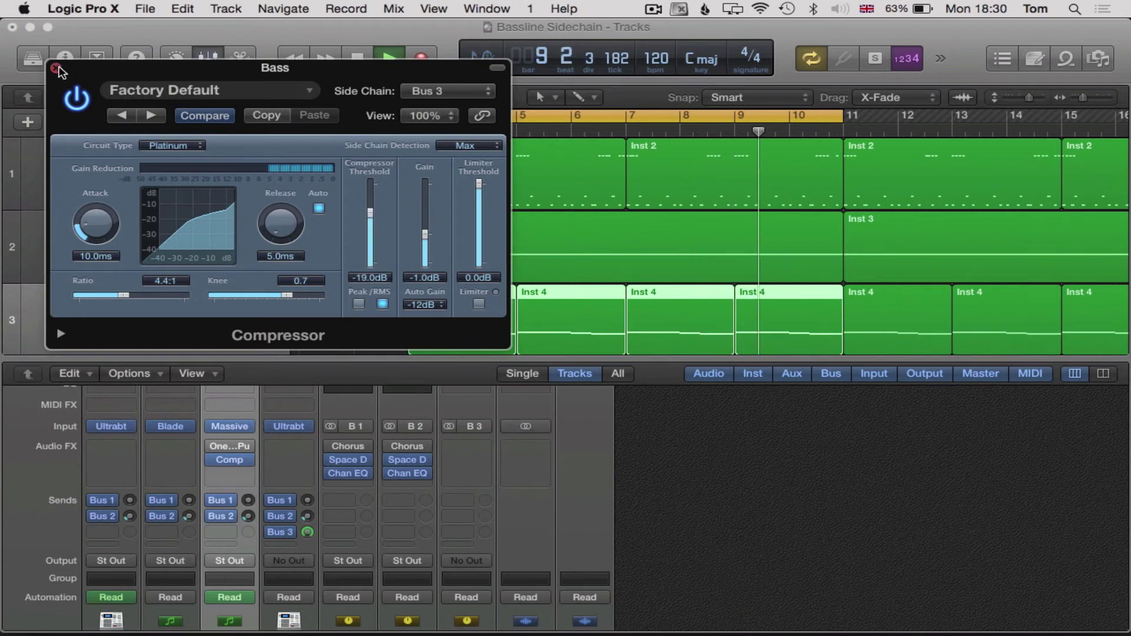
pyautogui.press('v')
pyautogui.press('space')
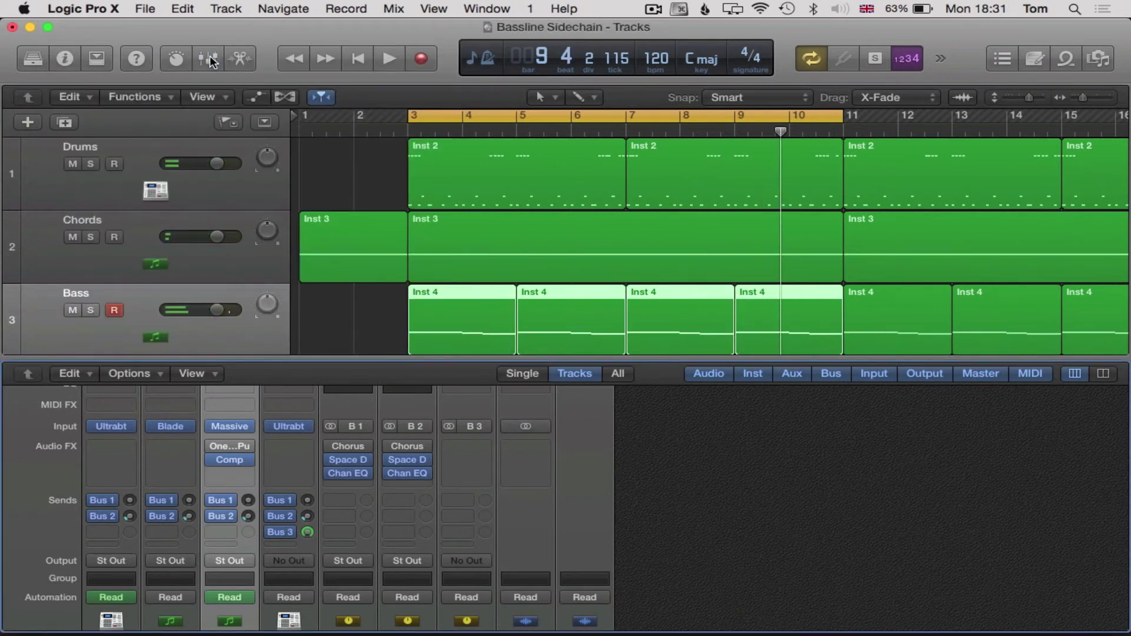
# Solo Bass, rename track 4 from Inst 1 to 'Sidechain', solo it too and play.
pyautogui.click(207, 58)
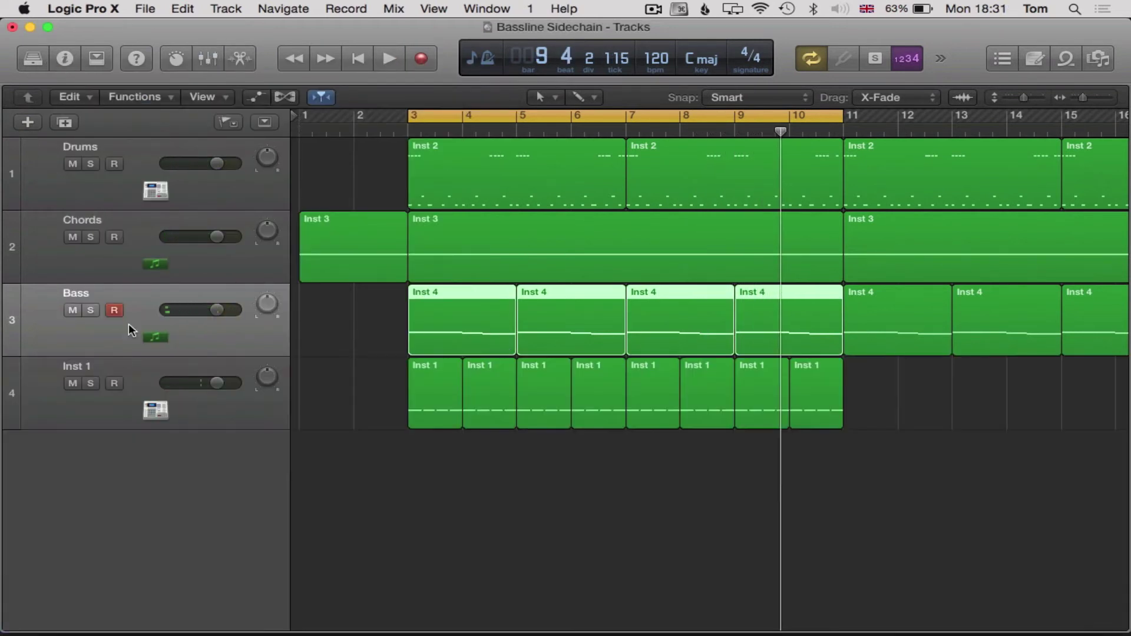
pyautogui.click(91, 311)
pyautogui.doubleClick(93, 364)
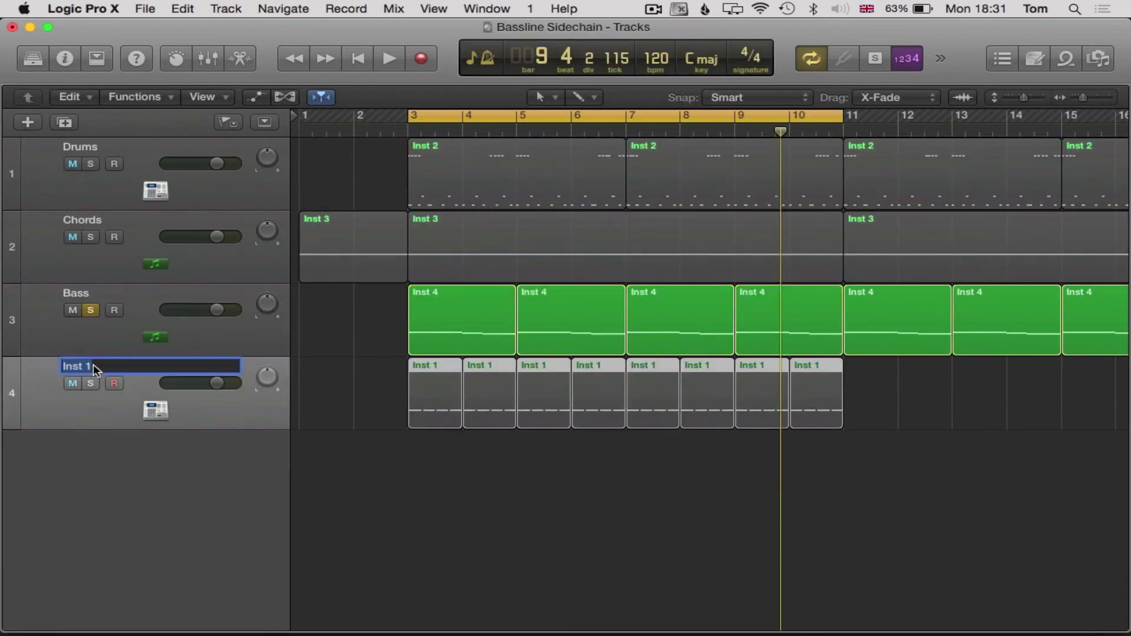
pyautogui.write('Sidechain')
pyautogui.press('Return')
pyautogui.click(90, 383)
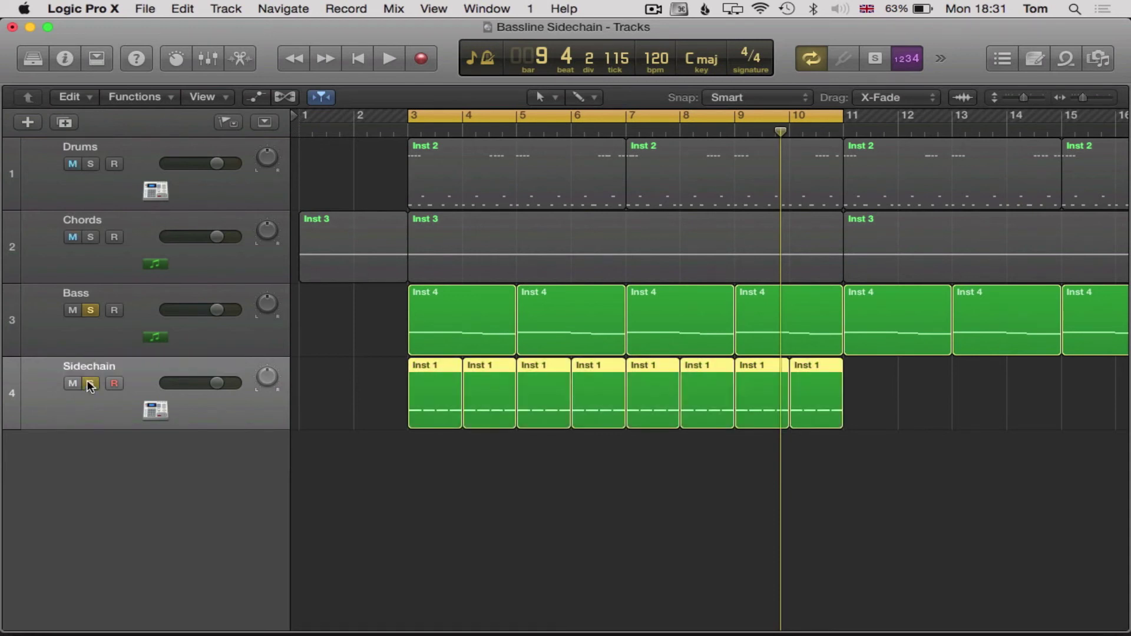
pyautogui.press('space')
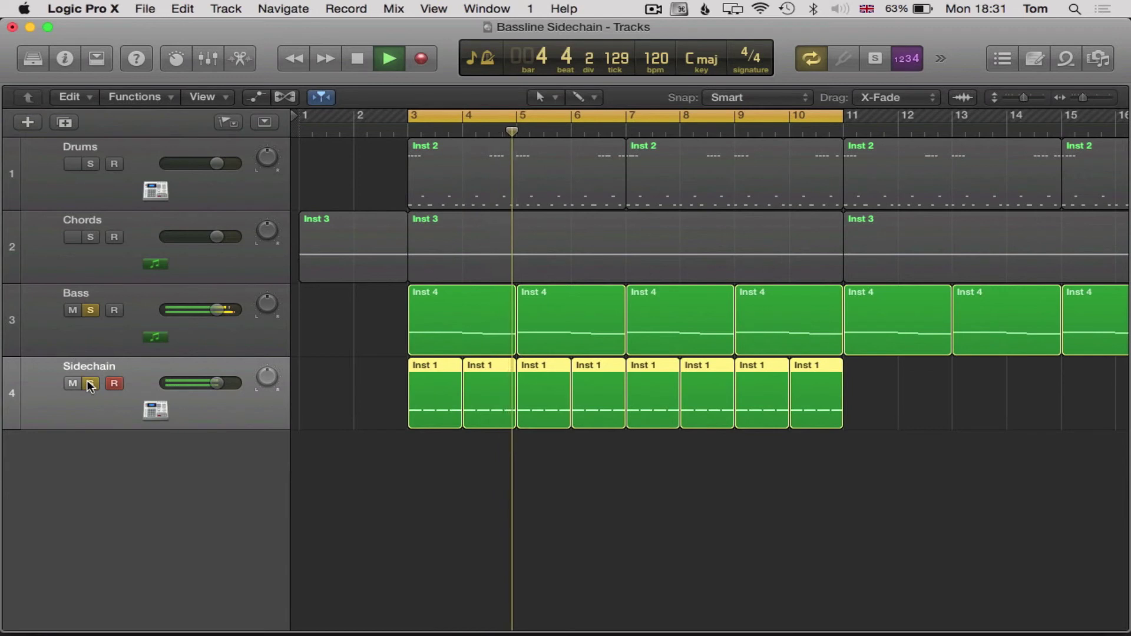
# Delete the first two Sidechain regions and audition the track from bar 3 without them.
pyautogui.press('space')
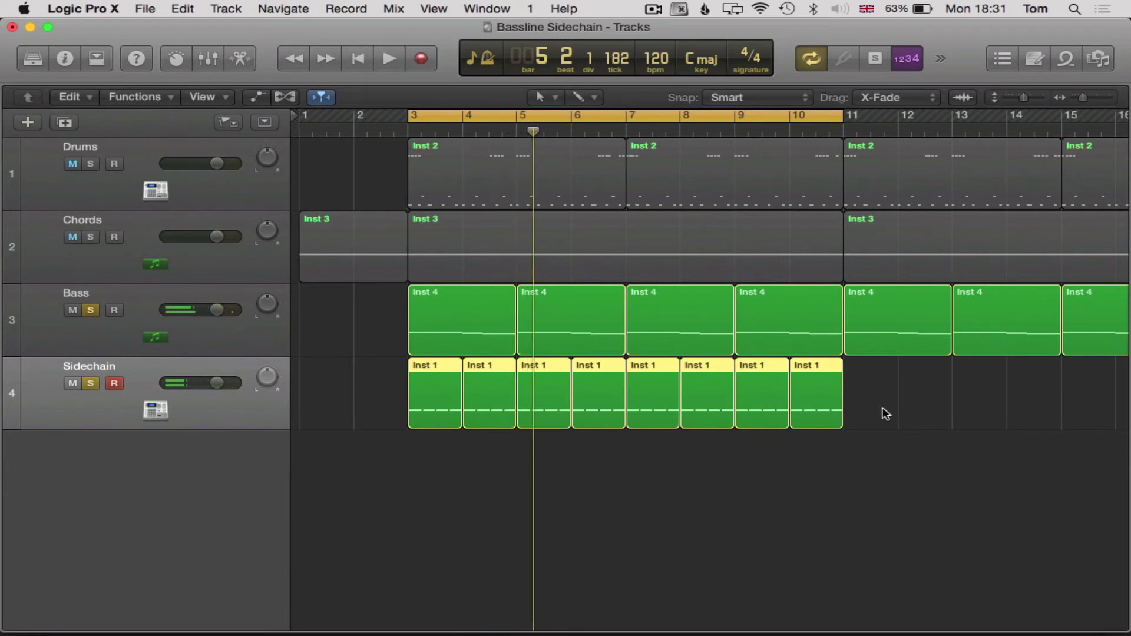
pyautogui.click(885, 412)
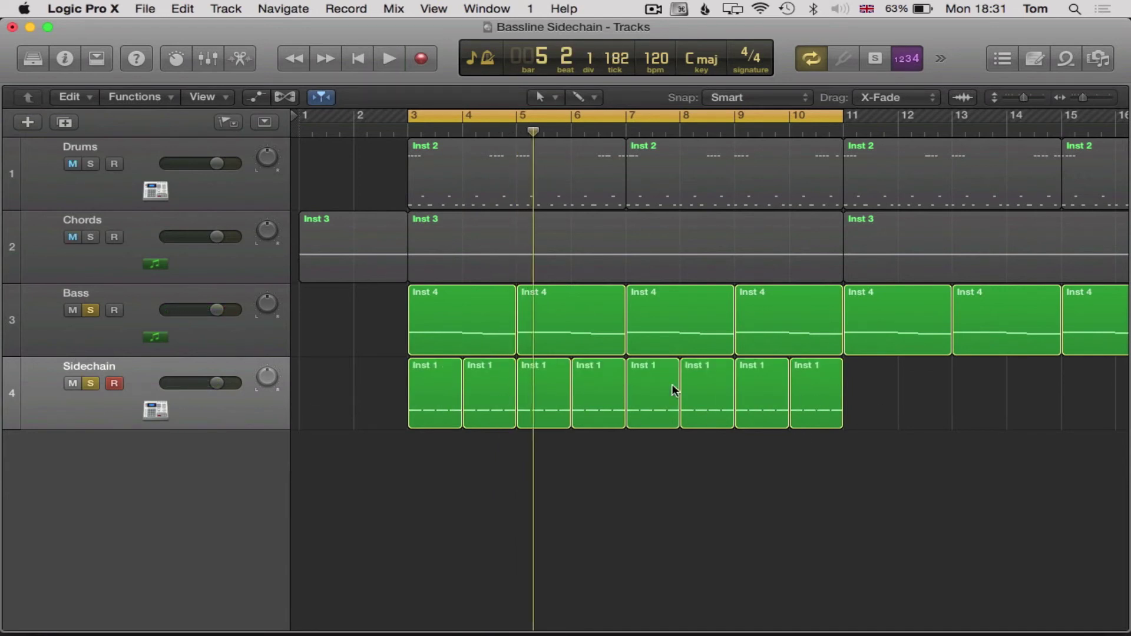
pyautogui.moveTo(408, 403); pyautogui.dragTo(479, 395)
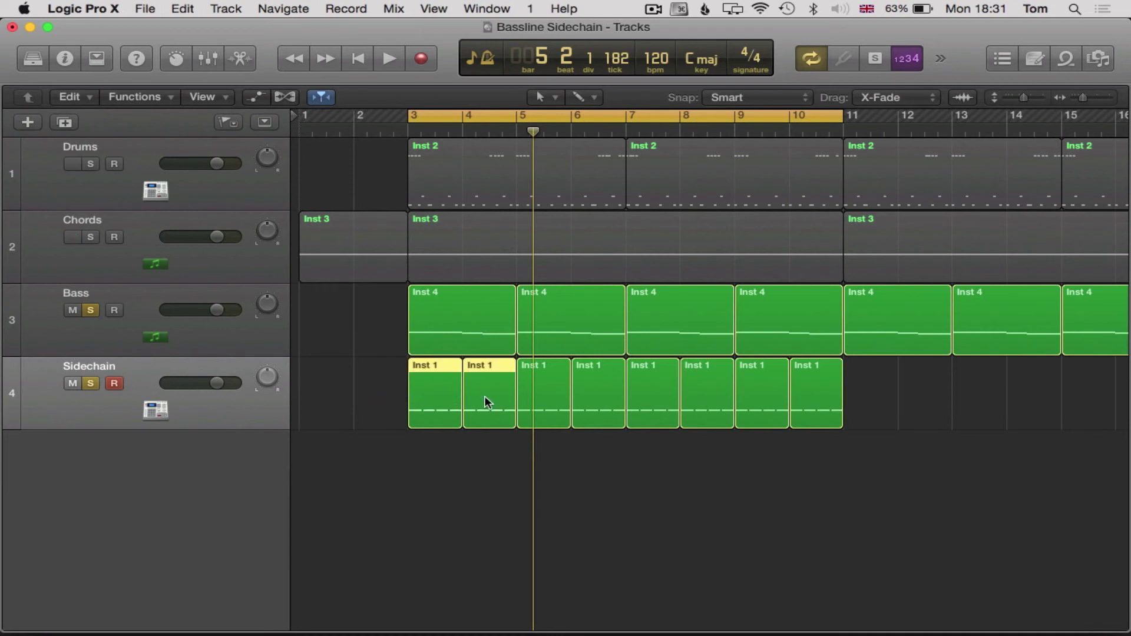
pyautogui.press('Delete')
pyautogui.press('space')
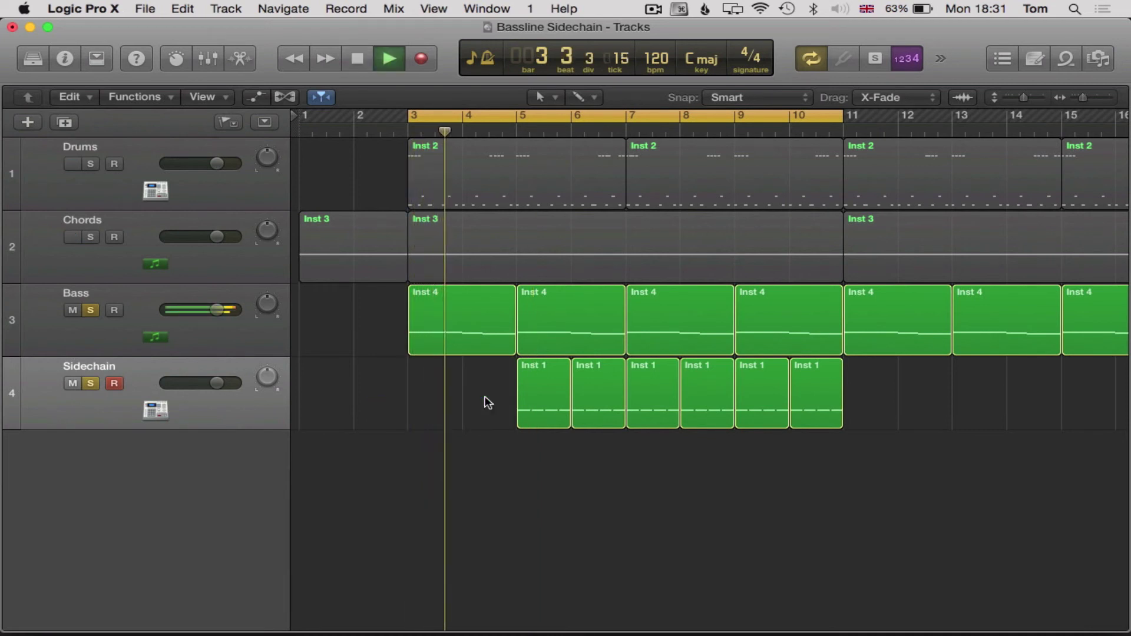
pyautogui.press('space')
# Restore the two Sidechain regions, audition the kick, and open the first region in the Piano Roll.
pyautogui.press('super+z')
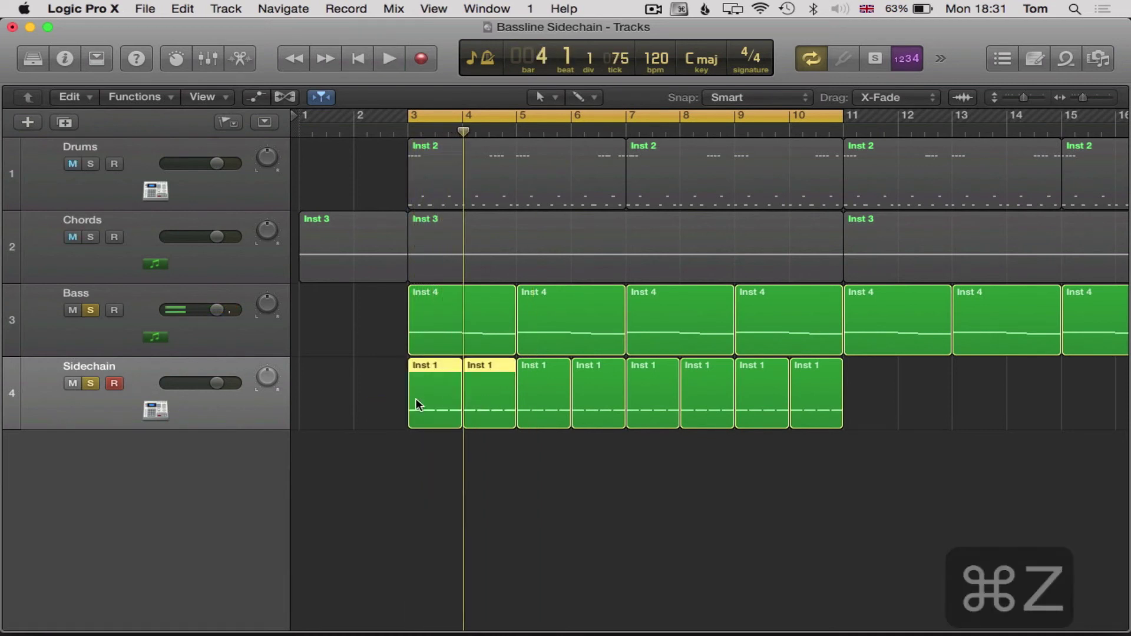
pyautogui.click(377, 409)
pyautogui.press('space')
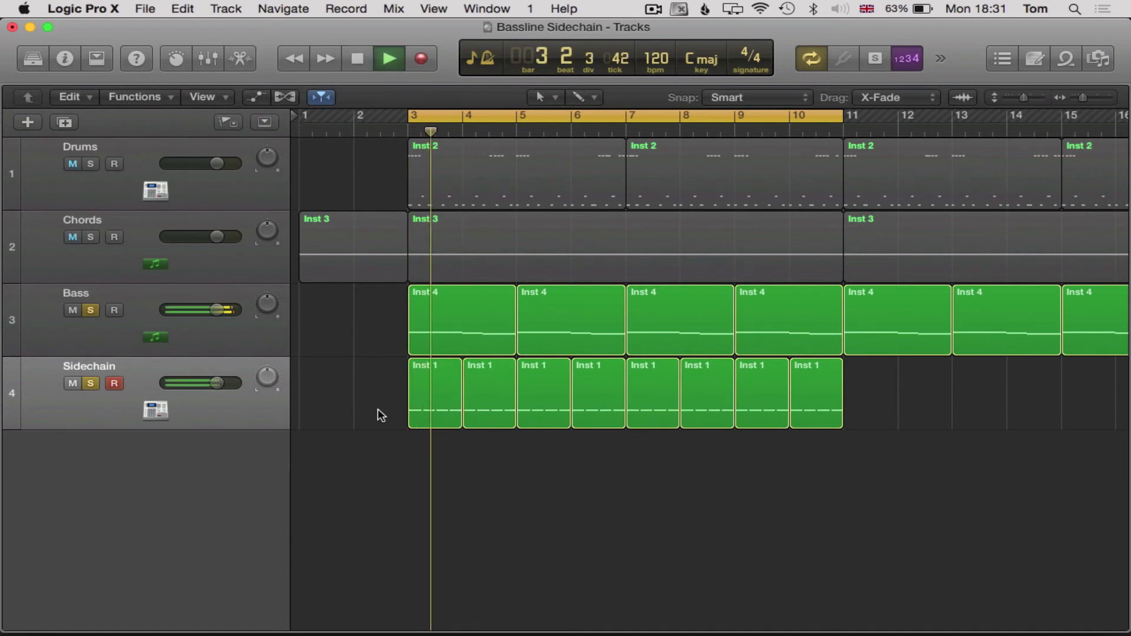
pyautogui.press('space')
pyautogui.click(433, 399)
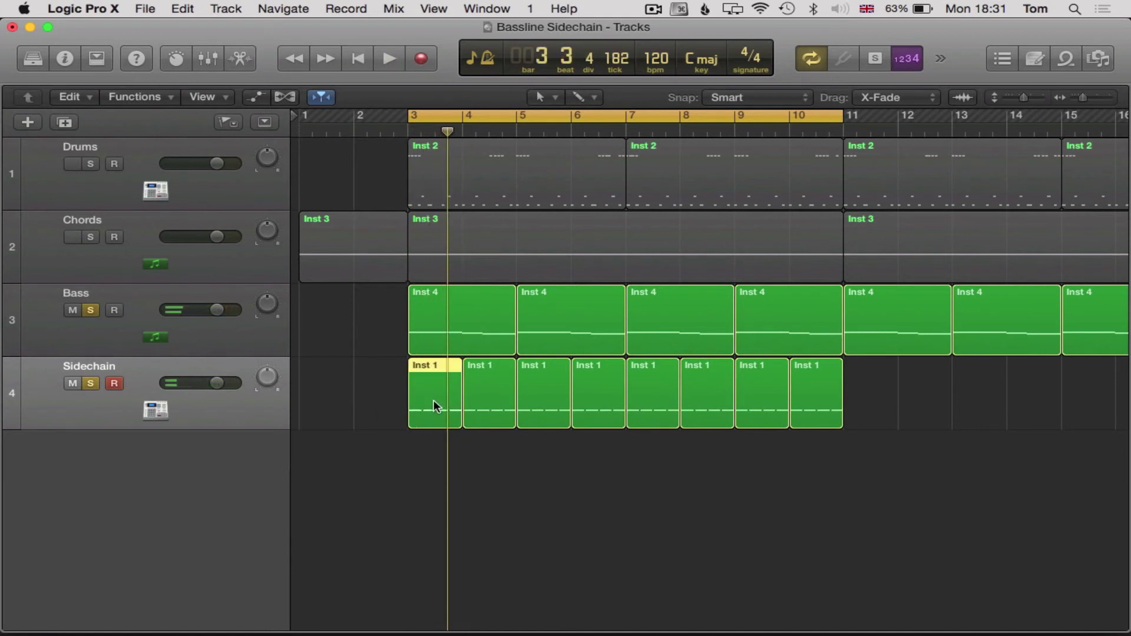
pyautogui.press('super+4')
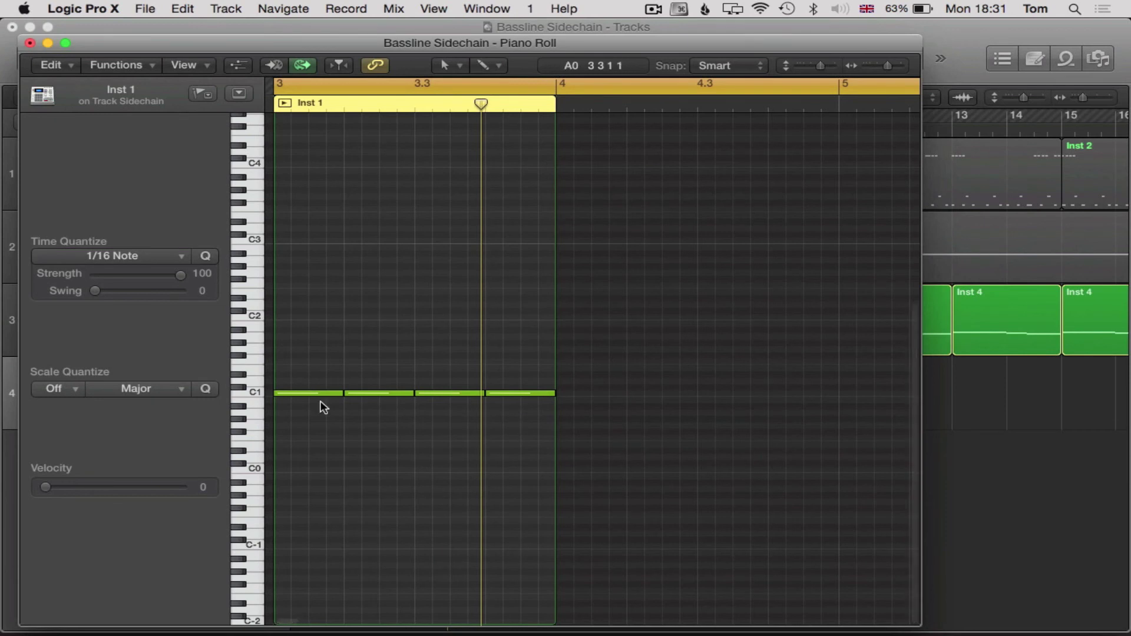
# Try a shortened first C1 kick note, undo the copied note, and close the Piano Roll.
pyautogui.moveTo(337, 392)
pyautogui.mouseDown()
pyautogui.moveTo(287, 393)
pyautogui.moveTo(317, 394)
pyautogui.mouseUp()
pyautogui.press('space')
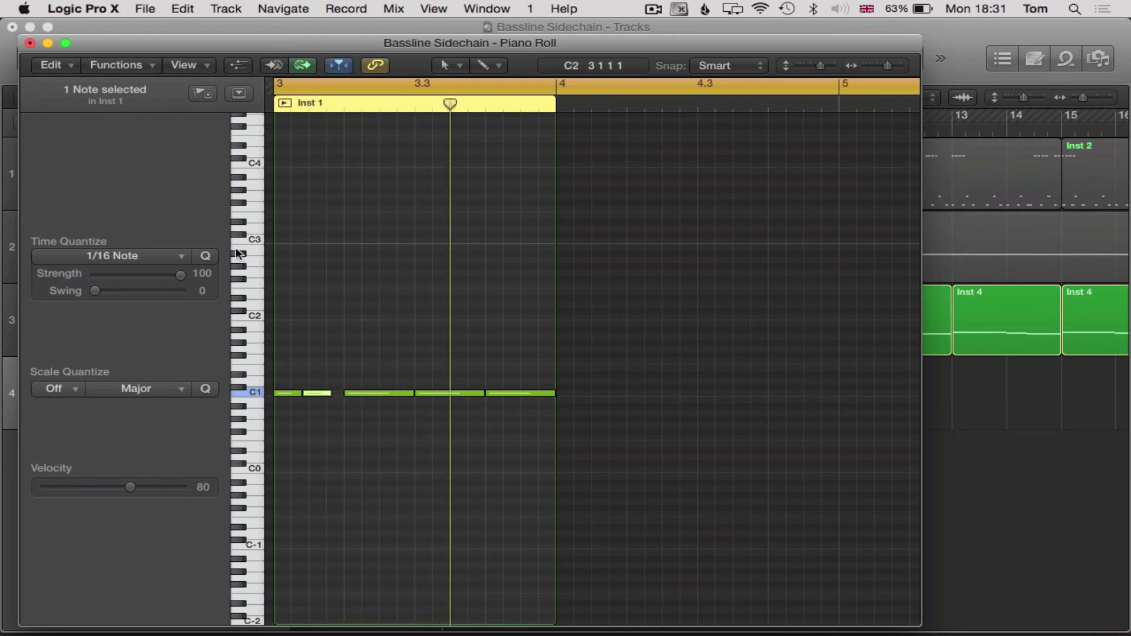
pyautogui.press('super+z')
pyautogui.press('super+z')
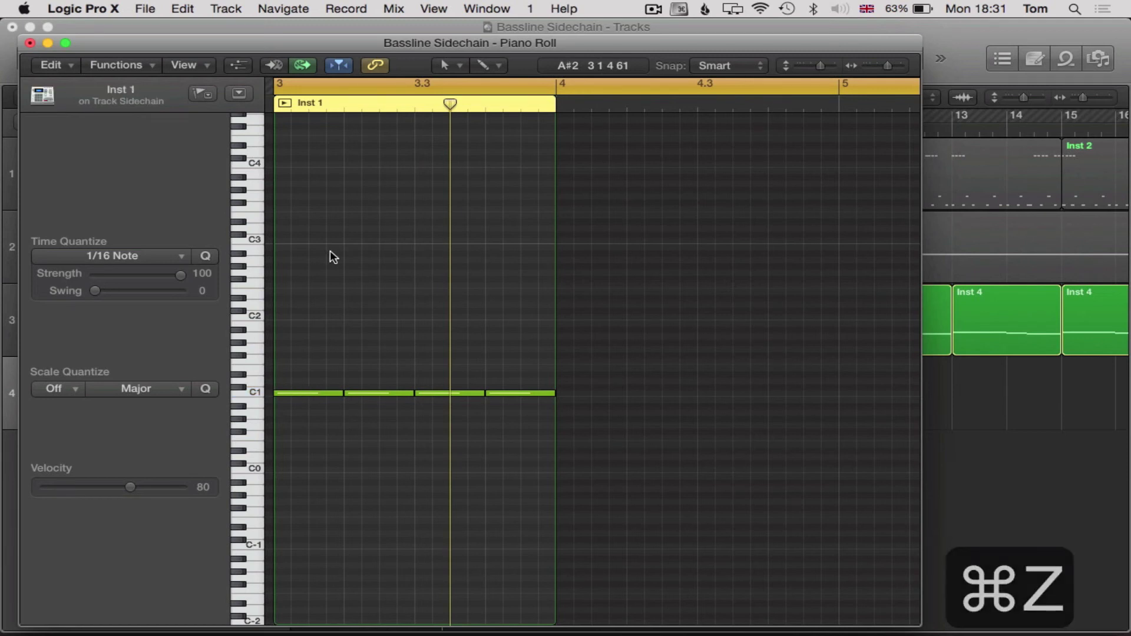
pyautogui.click(30, 43)
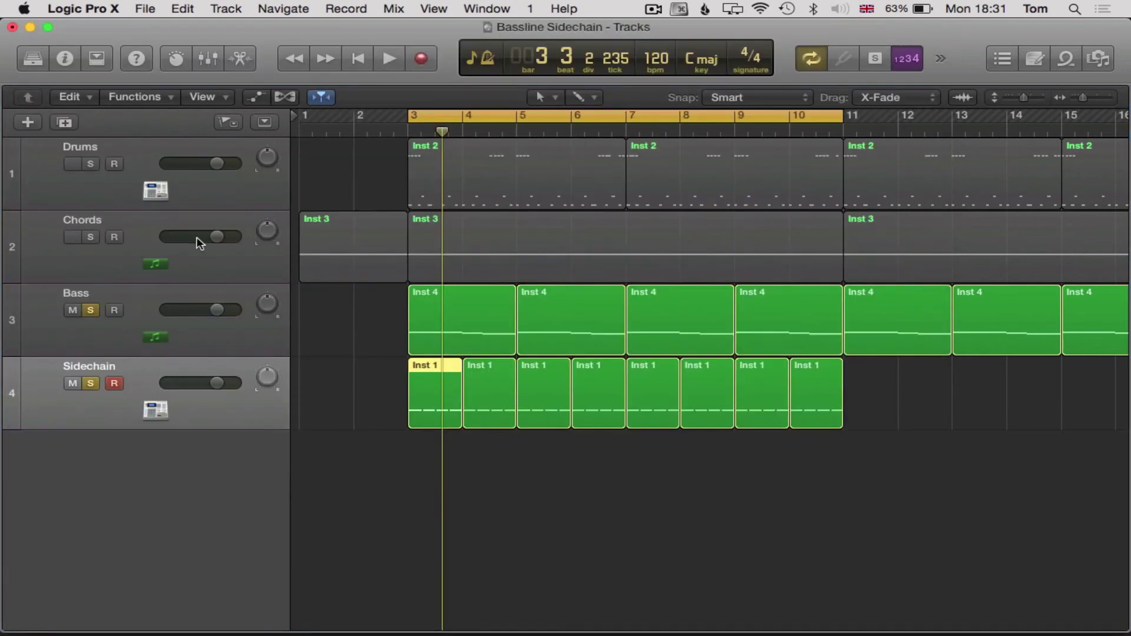
# Unsolo the Bass and Sidechain tracks, play the full arrangement, then bring up the Mixer.
pyautogui.click(371, 436)
pyautogui.click(91, 311)
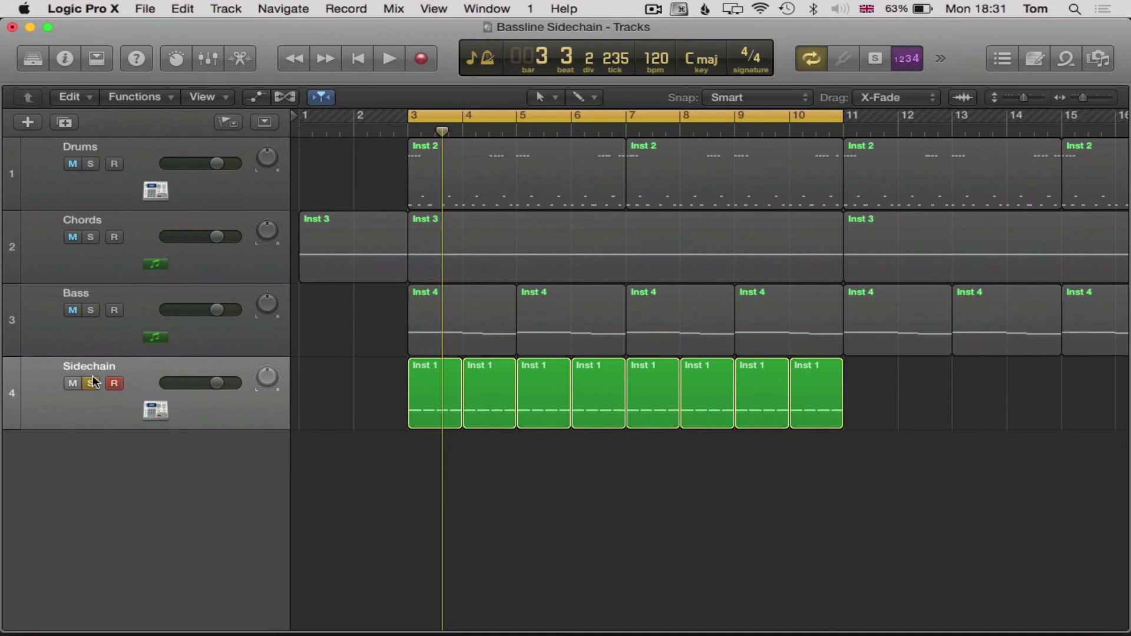
pyautogui.click(90, 382)
pyautogui.press('space')
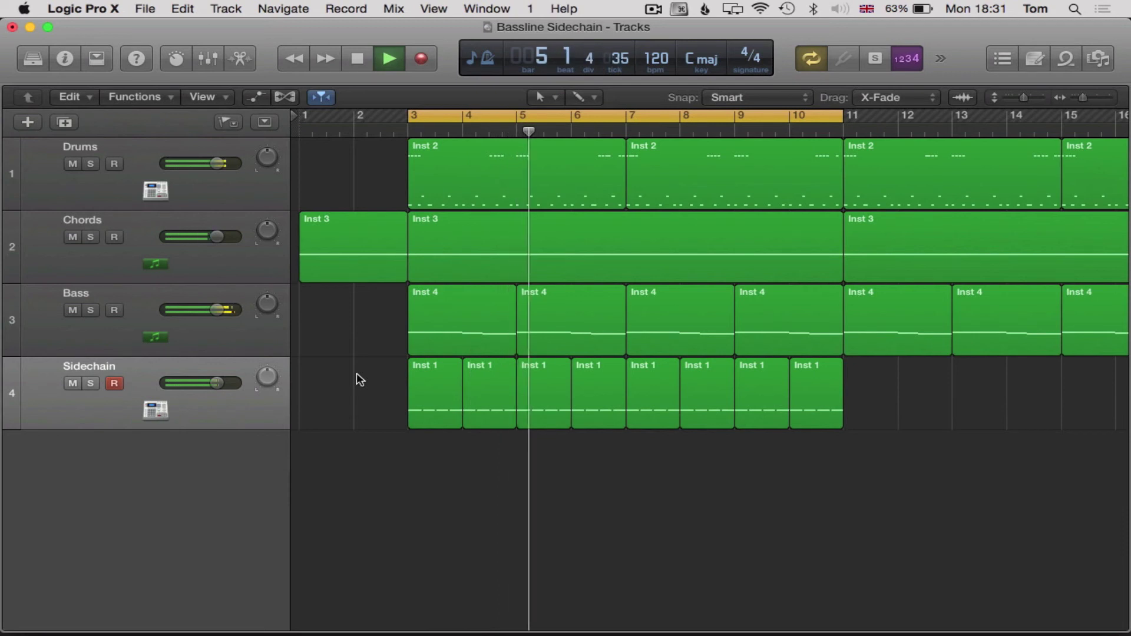
pyautogui.press('space')
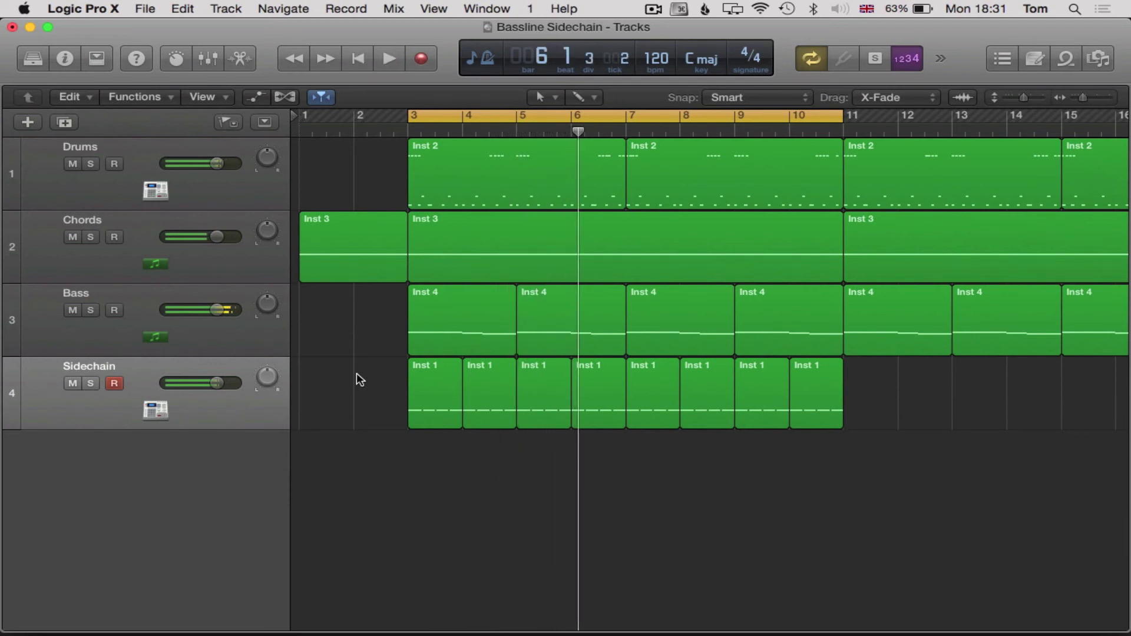
pyautogui.press('super+2')
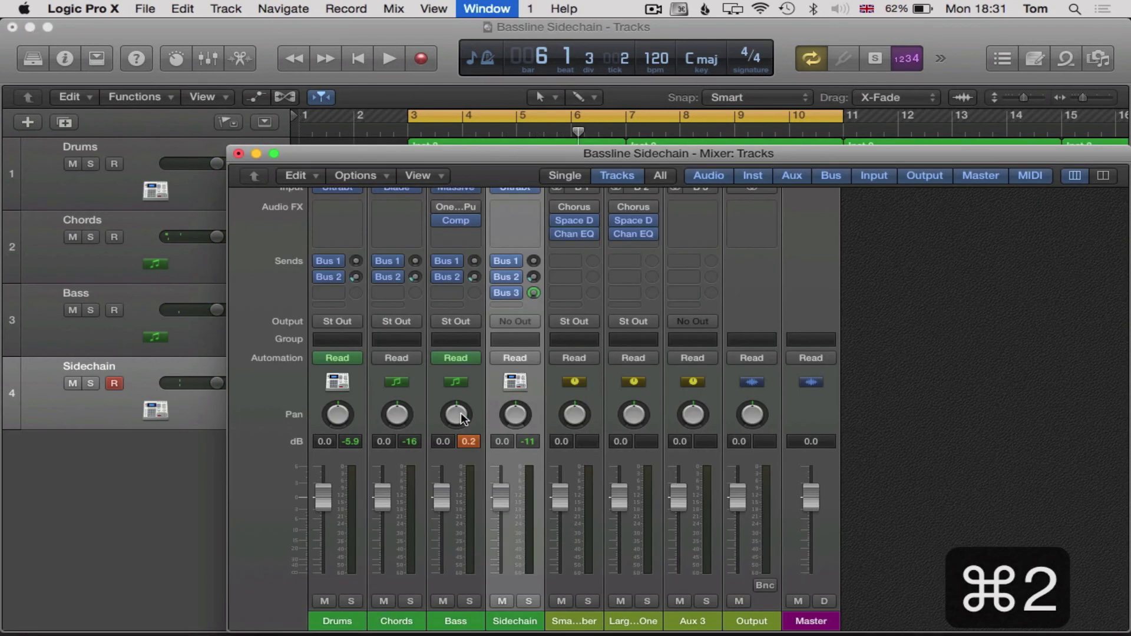
# Toggle the Bass strip's compressor during playback to compare the mix, then close the Mixer.
pyautogui.scroll(2, 531, 340)
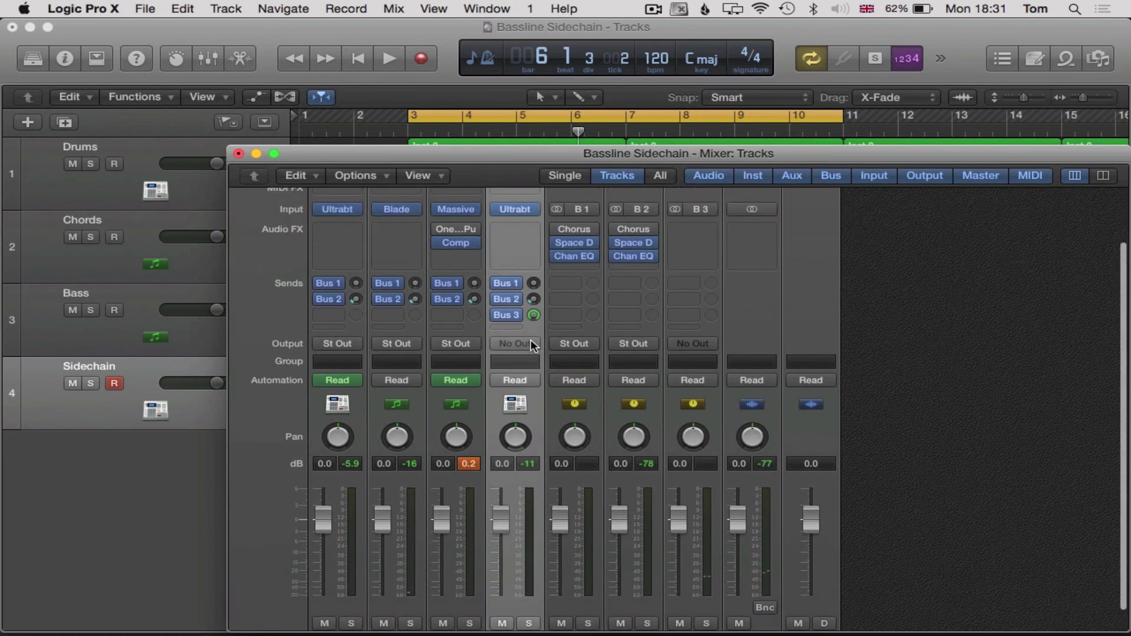
pyautogui.press('space')
pyautogui.click(440, 231)
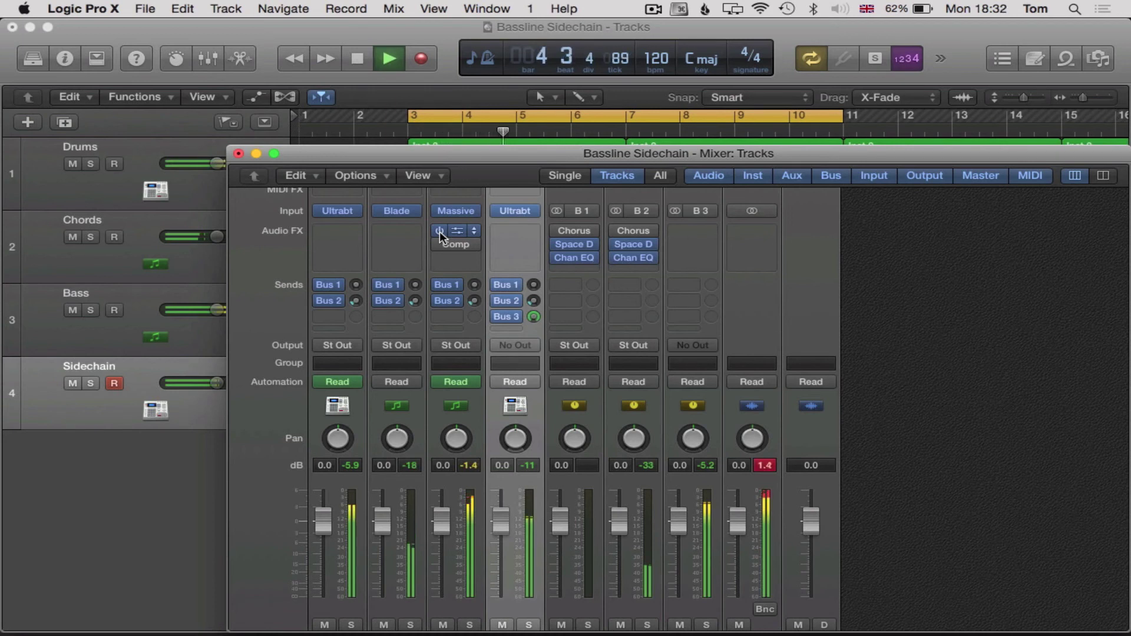
pyautogui.press('space')
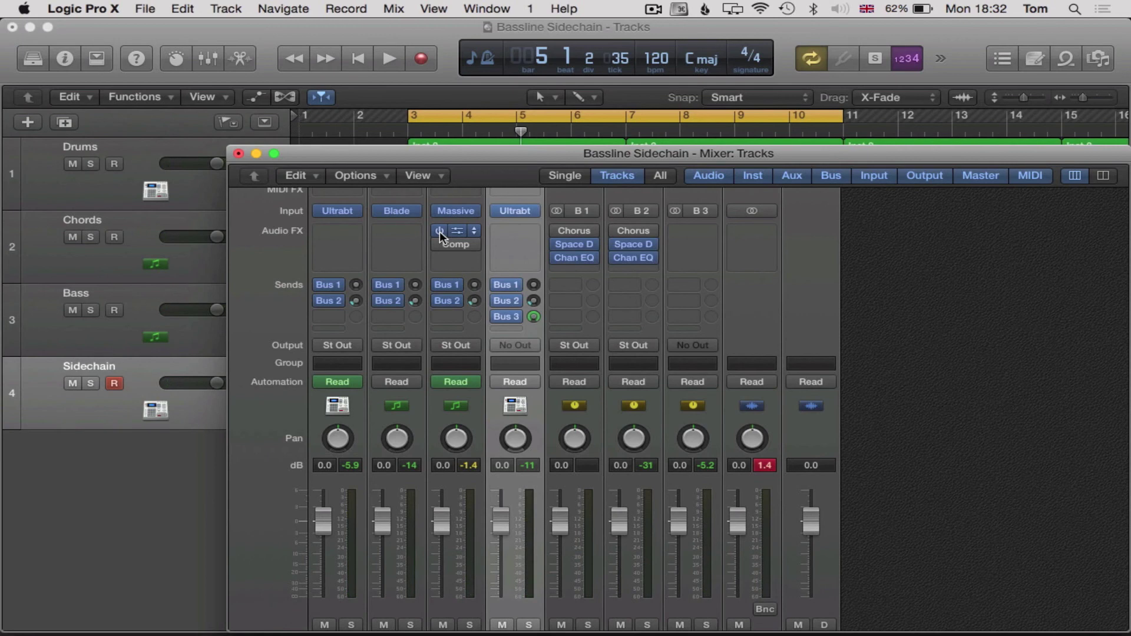
pyautogui.click(238, 154)
# Select the Bass track and briefly show then hide the mixer below the tracks.
pyautogui.click(386, 354)
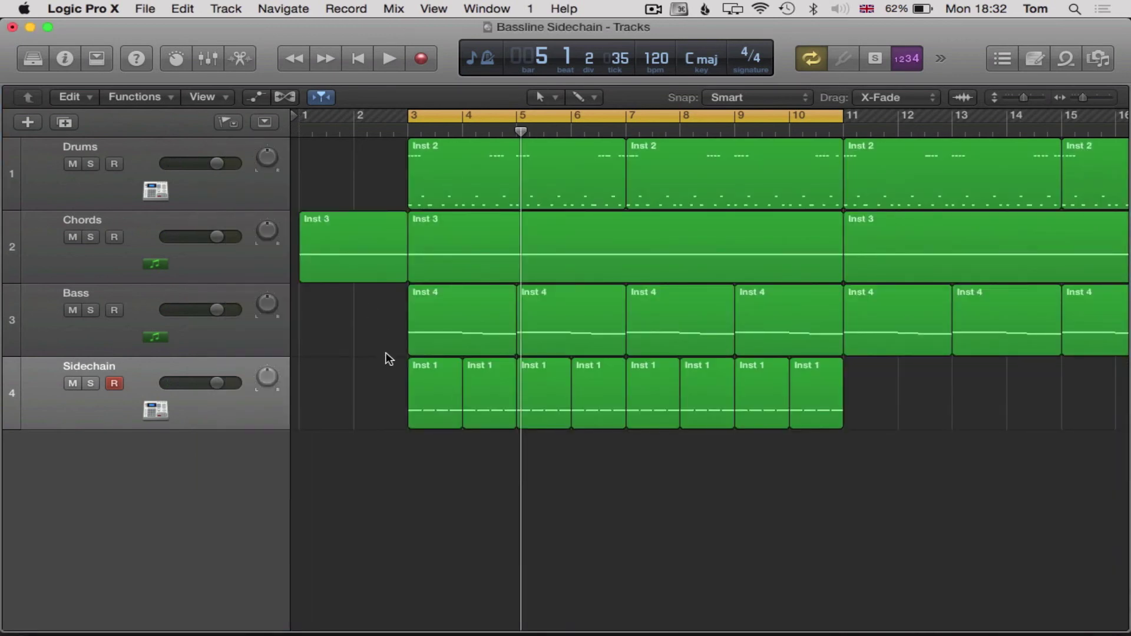
pyautogui.click(141, 290)
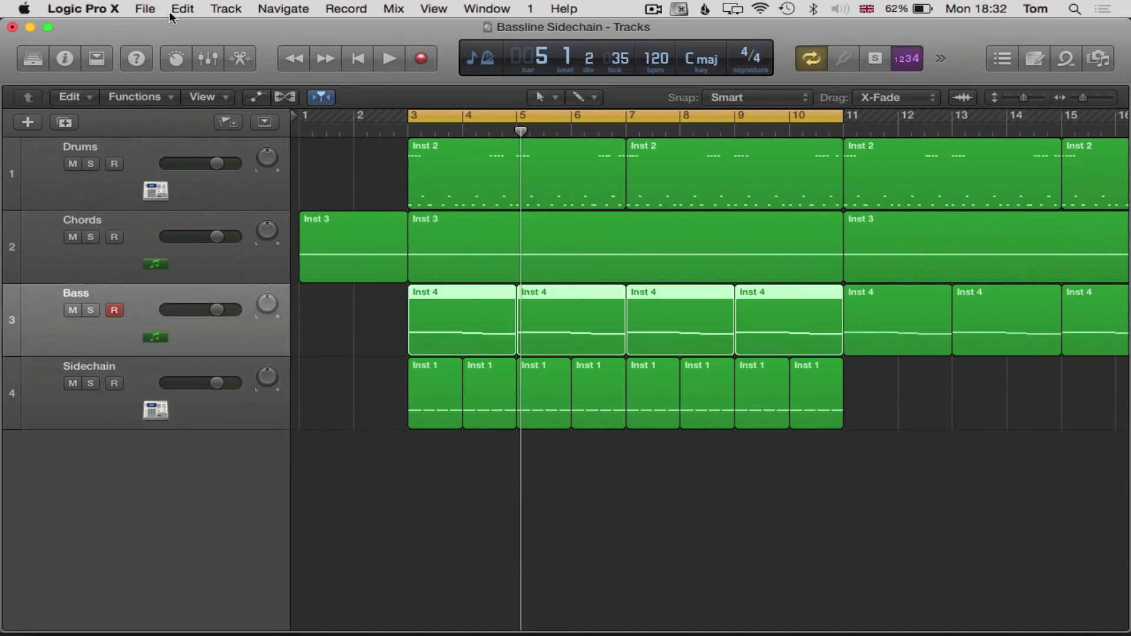
pyautogui.click(211, 56)
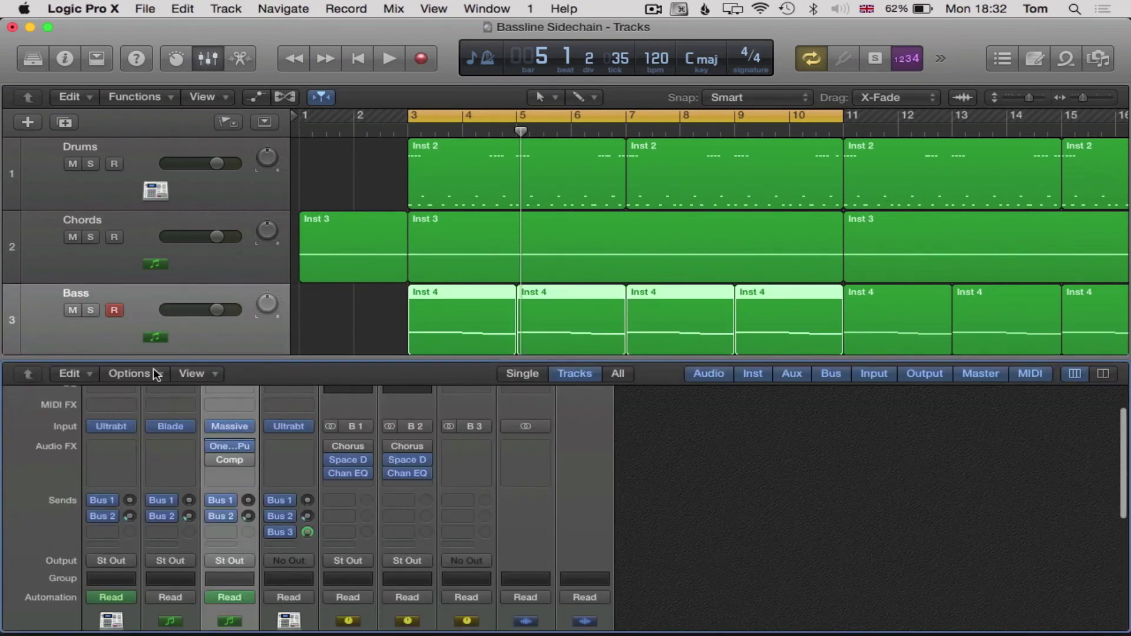
pyautogui.click(212, 61)
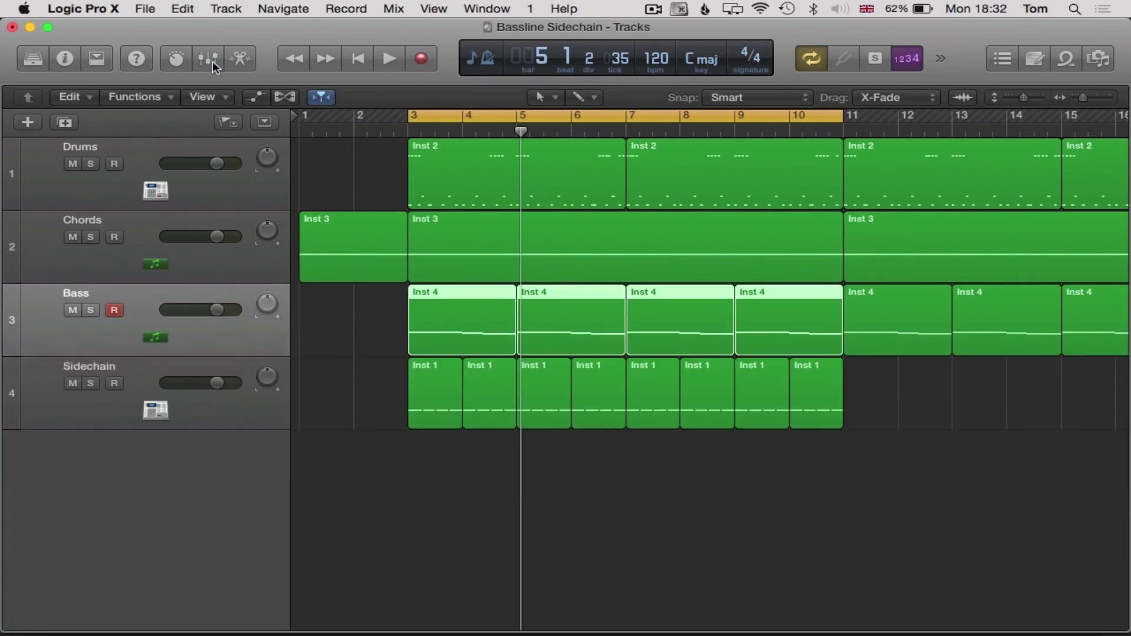
# With the Sidechain track selected and the mixer shown, lower its Bus 3 send level.
pyautogui.click(142, 369)
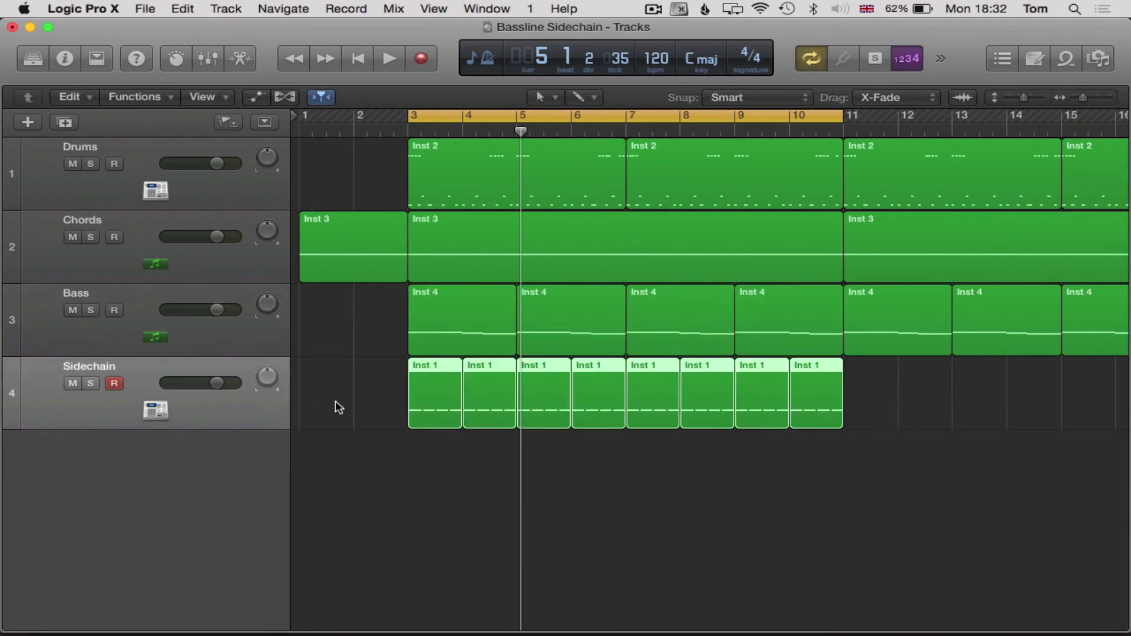
pyautogui.click(209, 57)
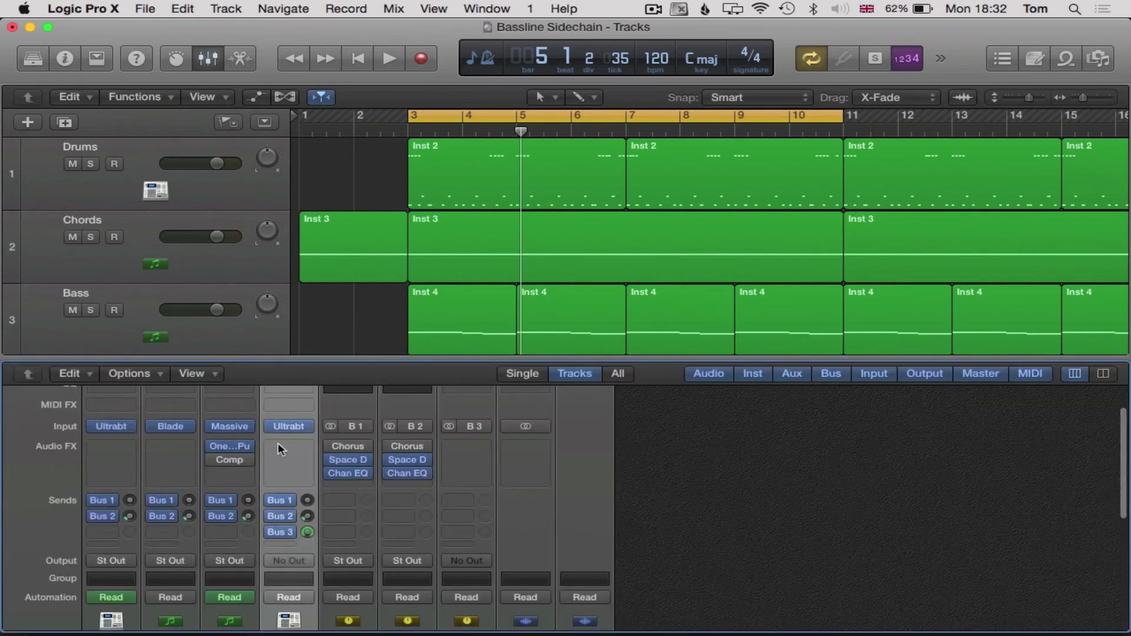
pyautogui.scroll(-3, 465, 525)
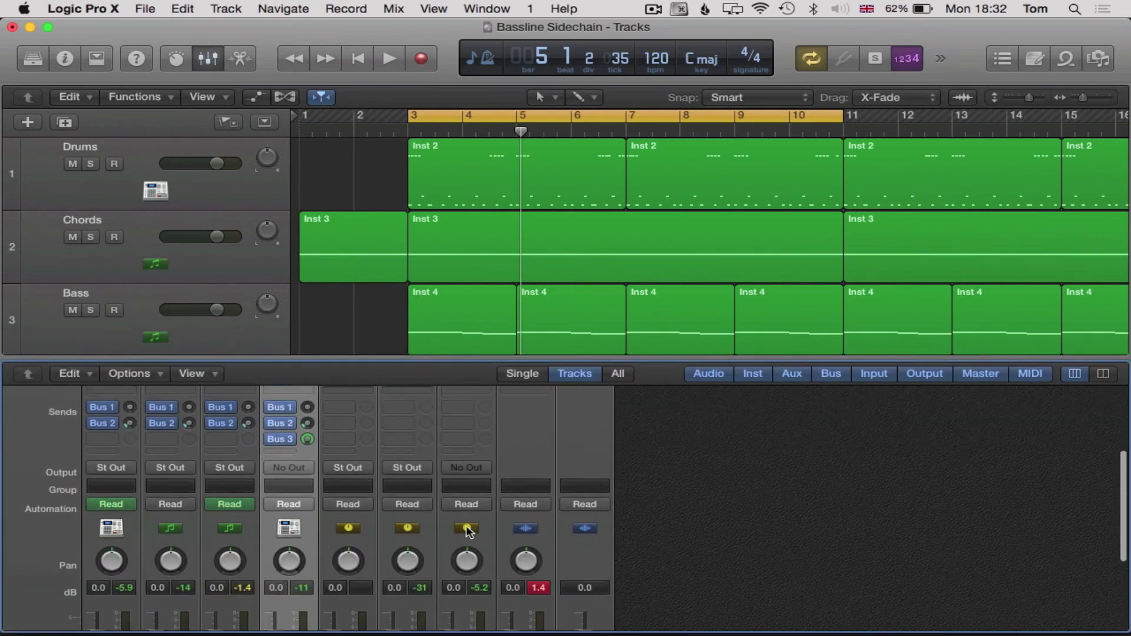
pyautogui.scroll(3, 457, 465)
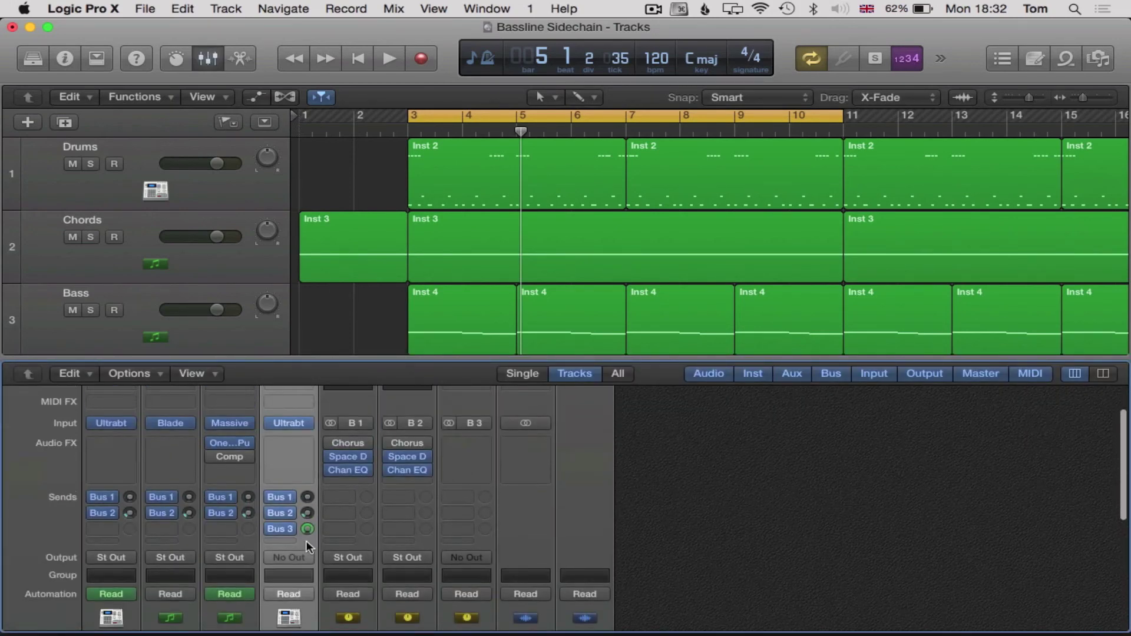
pyautogui.moveTo(307, 530); pyautogui.dragTo(308, 527)
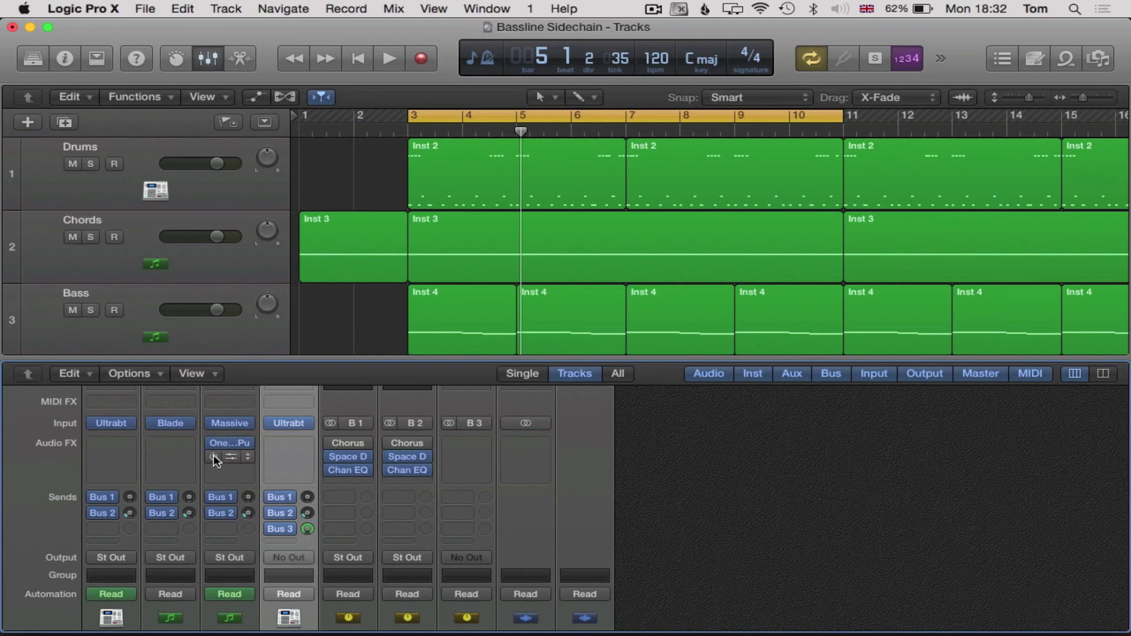
# Set the Bass compressor's threshold to -17.5 dB and audition the ducking bass.
pyautogui.click(235, 455)
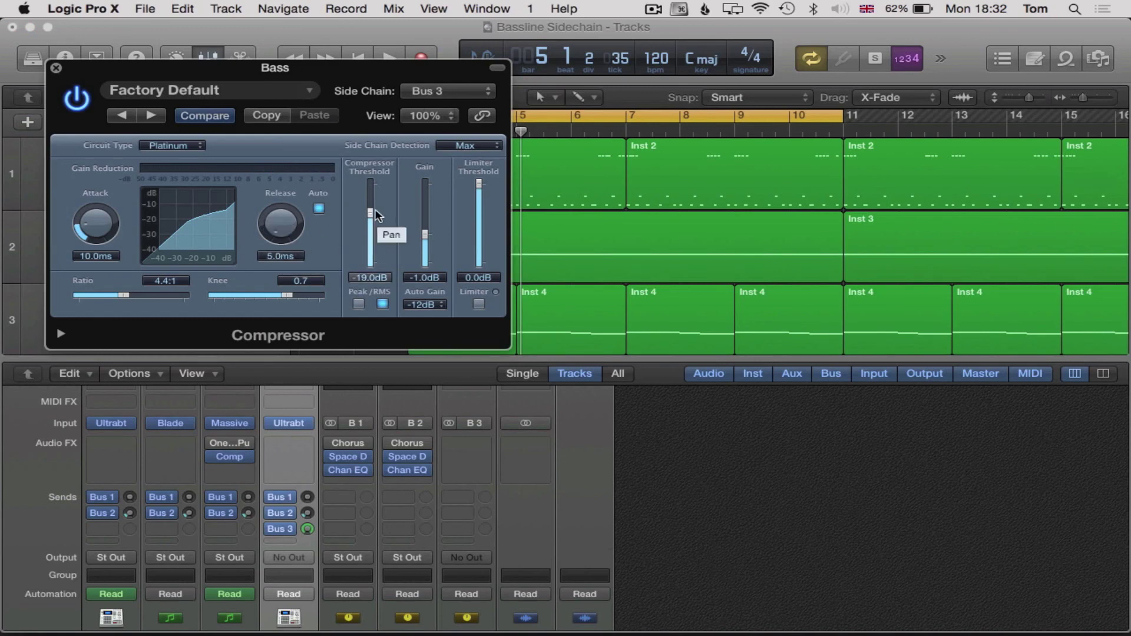
pyautogui.moveTo(370, 214); pyautogui.dragTo(371, 210)
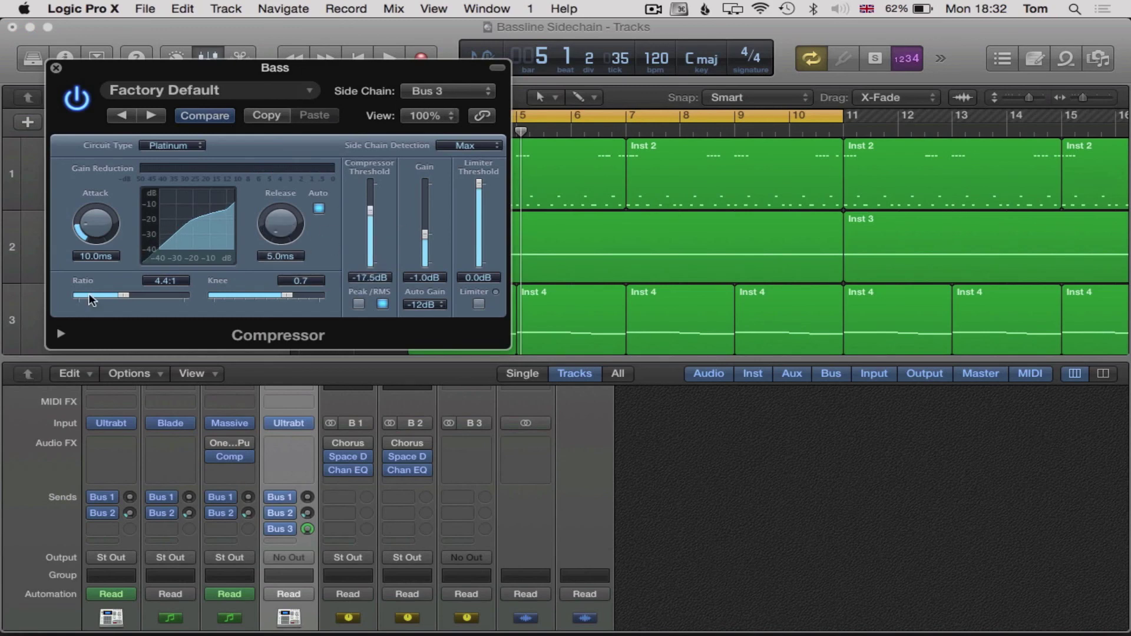
pyautogui.press('space')
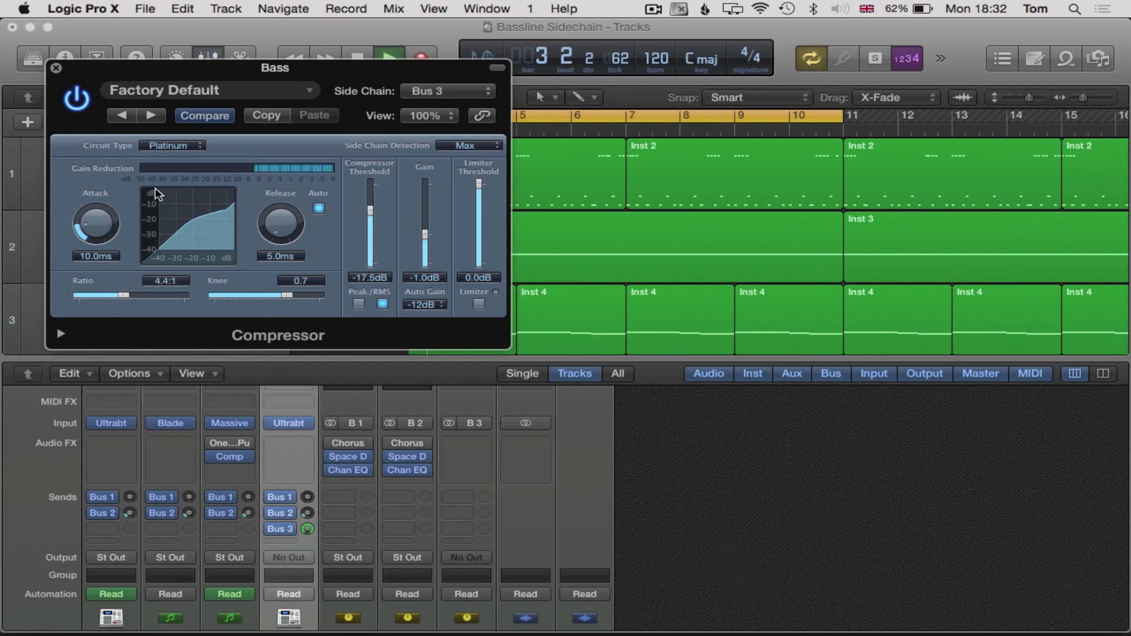
pyautogui.press('space')
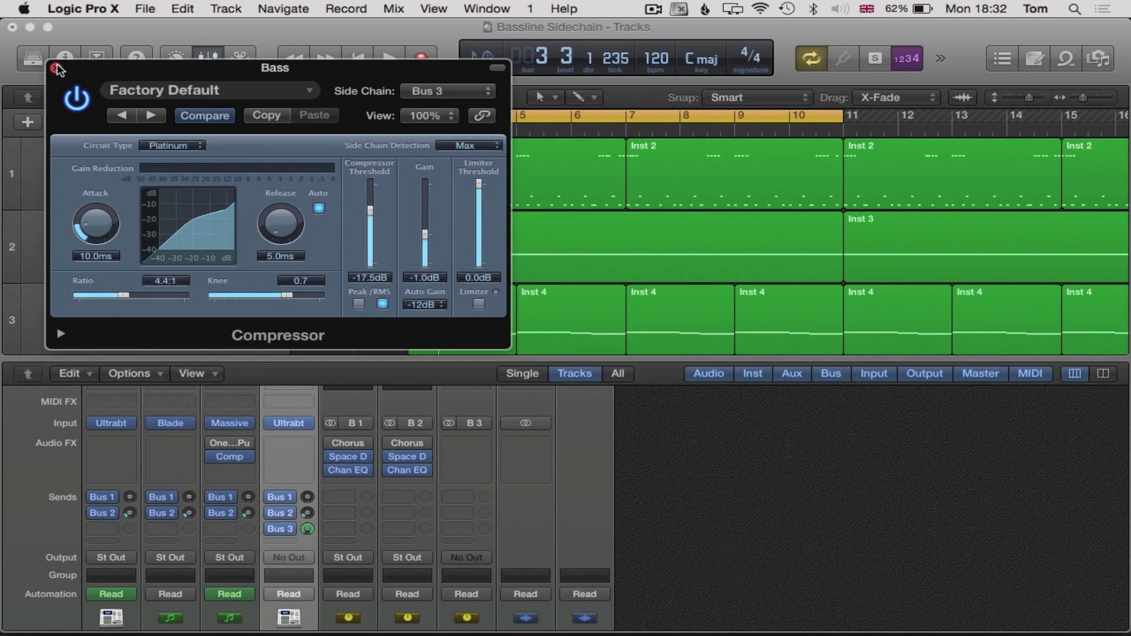